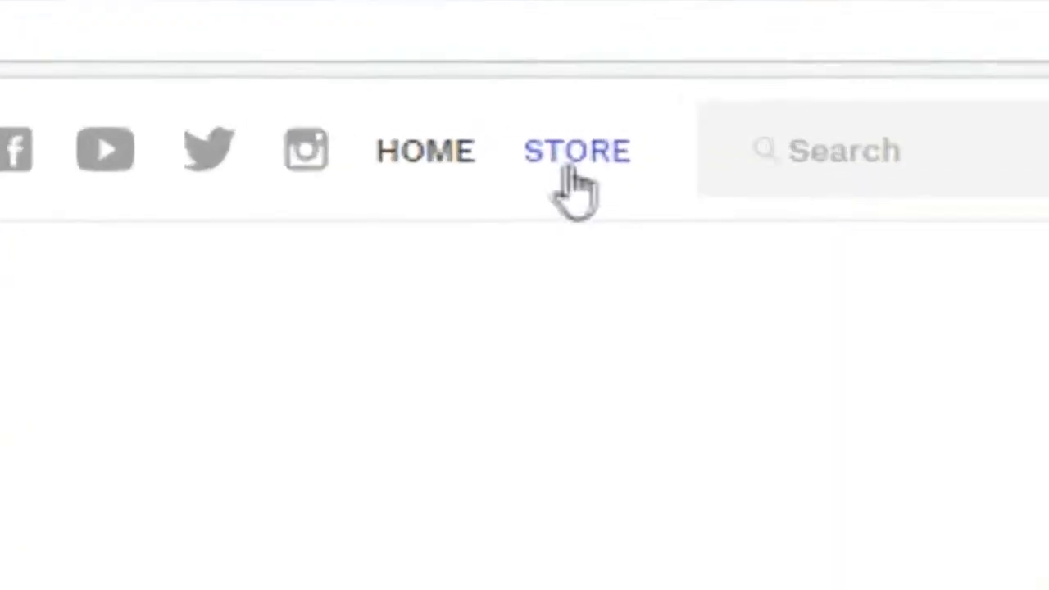
# Open the Store page of the website.
pyautogui.click(568, 171)
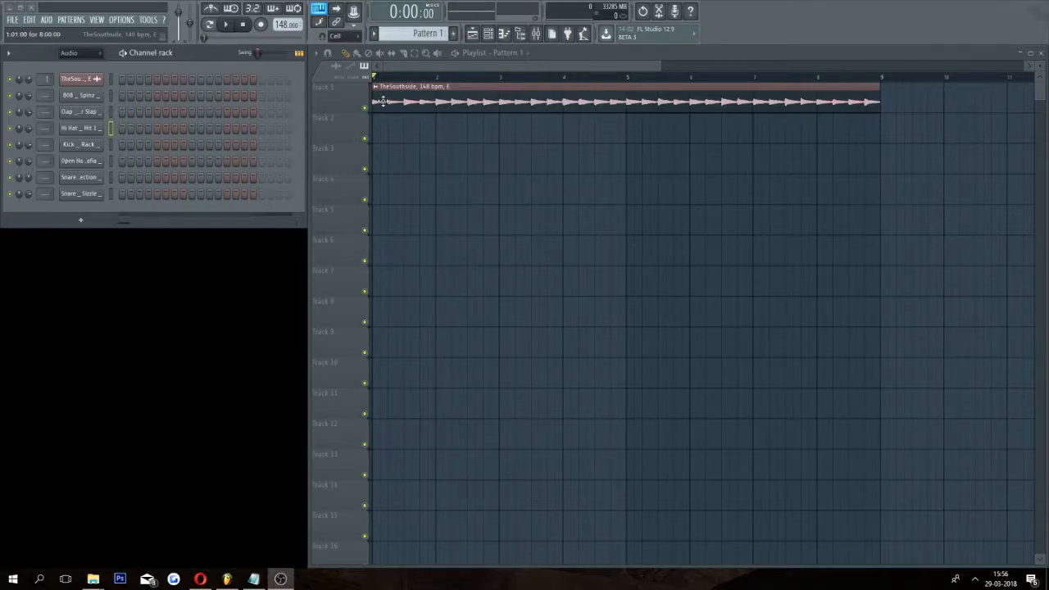
# Play back the 148 bpm melody loop on Track 1 of the playlist.
pyautogui.click(229, 28)
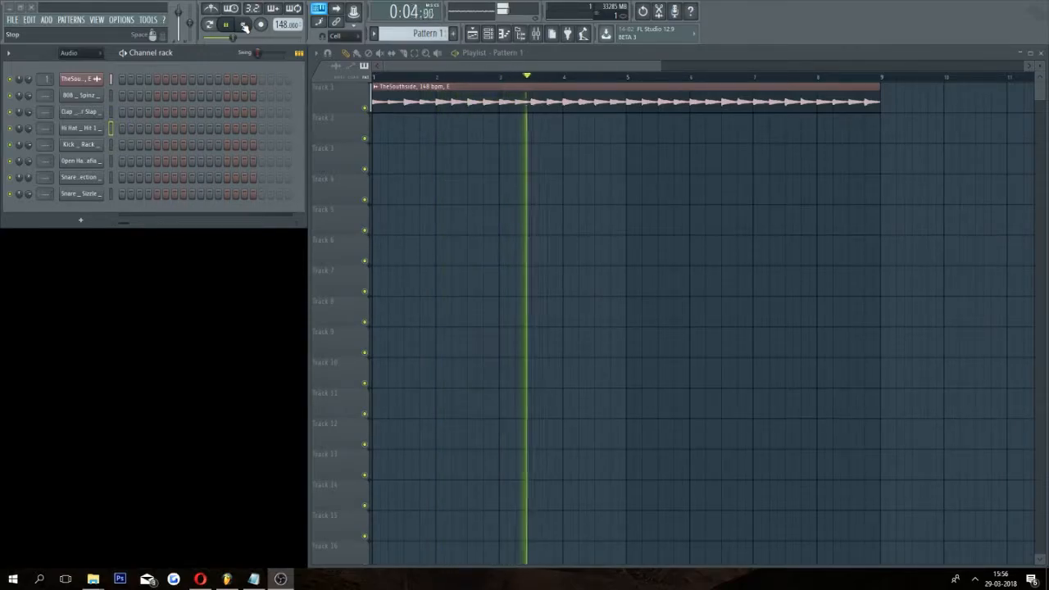
pyautogui.click(244, 26)
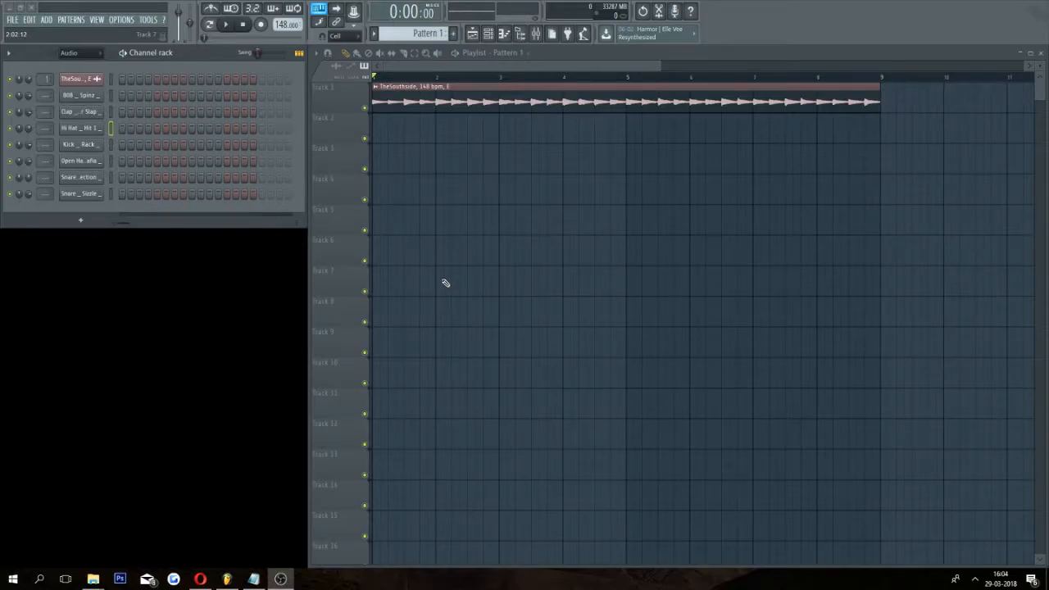
# In the hi-hat's piano roll, place six C5 notes half a beat apart: three from bar 1's start, three from beat 4.
pyautogui.rightClick(105, 130)
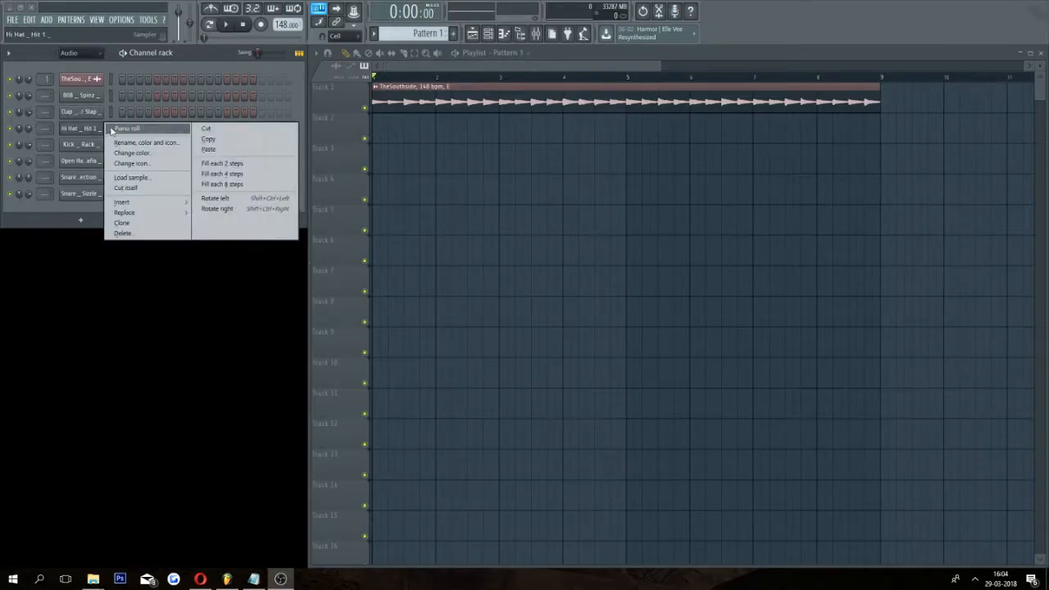
pyautogui.click(122, 128)
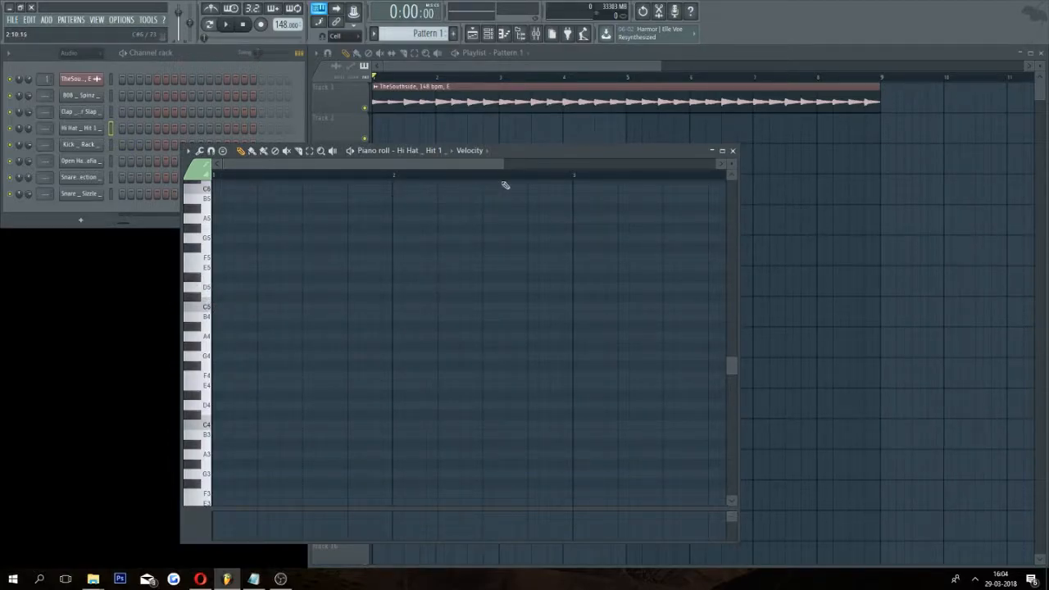
pyautogui.moveTo(502, 163); pyautogui.dragTo(501, 163)
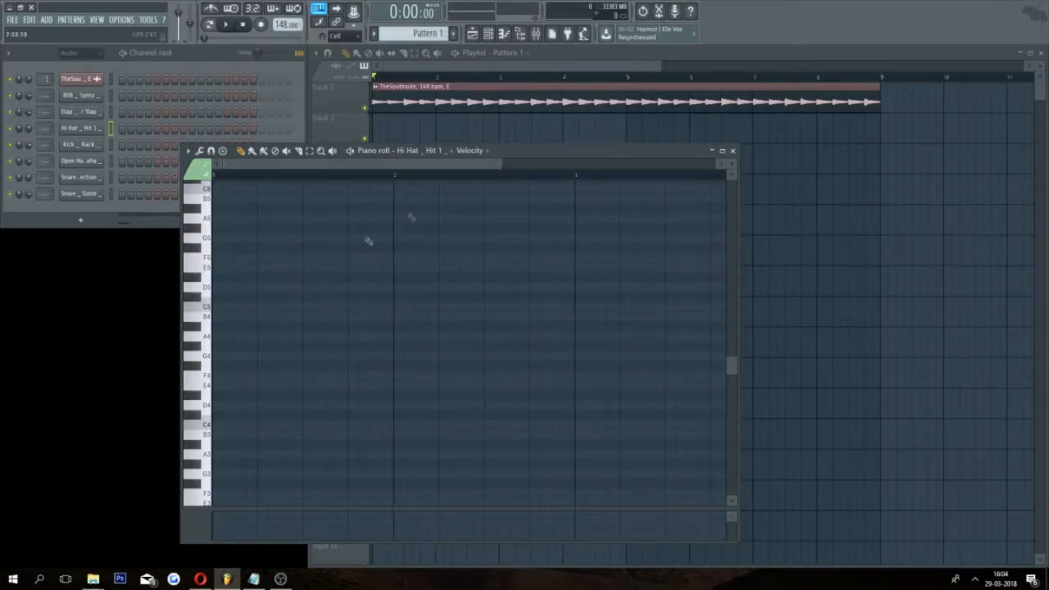
pyautogui.click(213, 306)
pyautogui.click(236, 307)
pyautogui.click(258, 307)
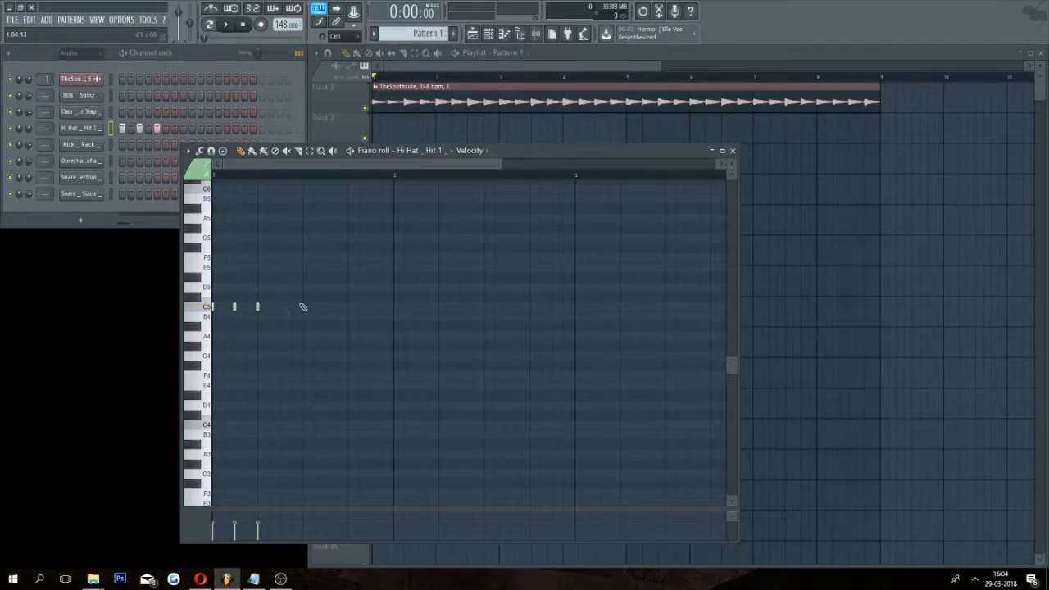
pyautogui.click(348, 307)
pyautogui.click(370, 307)
pyautogui.click(393, 306)
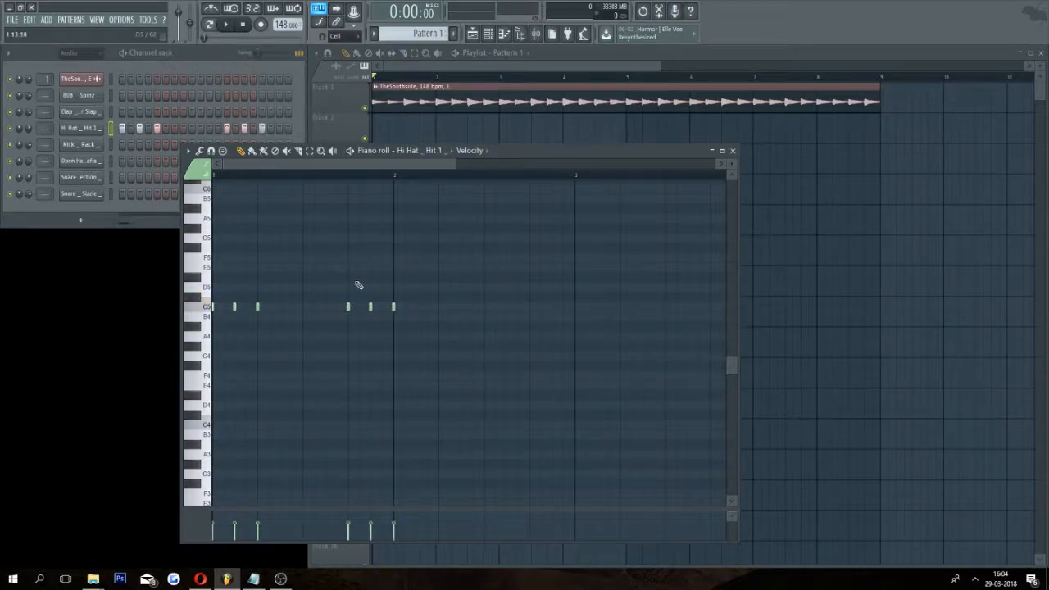
# Duplicate the six hi-hat notes twice, shifting the second copy one beat later so it starts on beat 4 of bar 3.
pyautogui.hotkey('ctrl', 'a')
pyautogui.hotkey('ctrl', 'b')
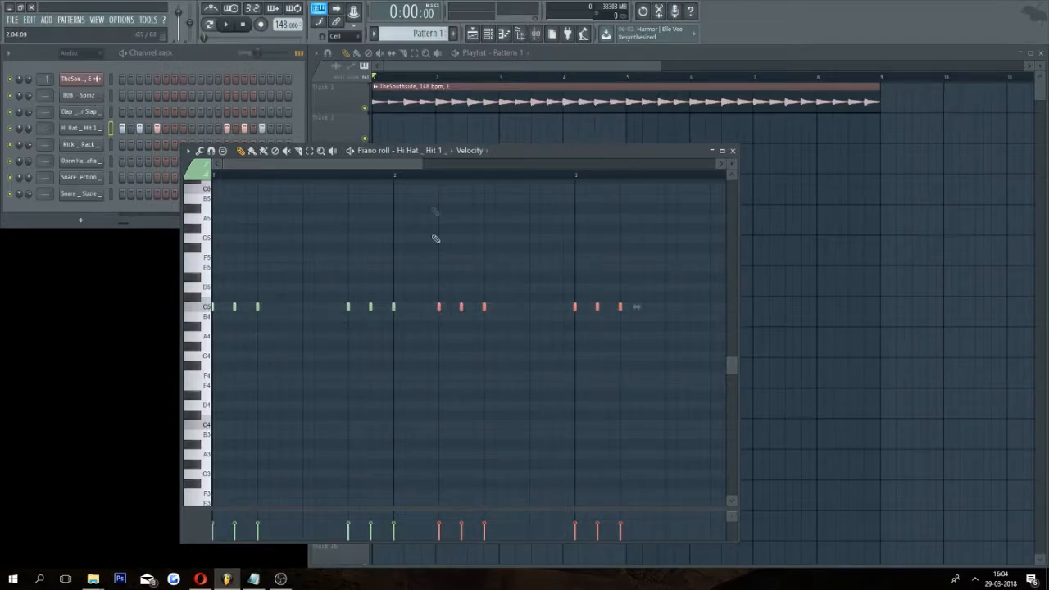
pyautogui.moveTo(456, 168); pyautogui.dragTo(519, 178)
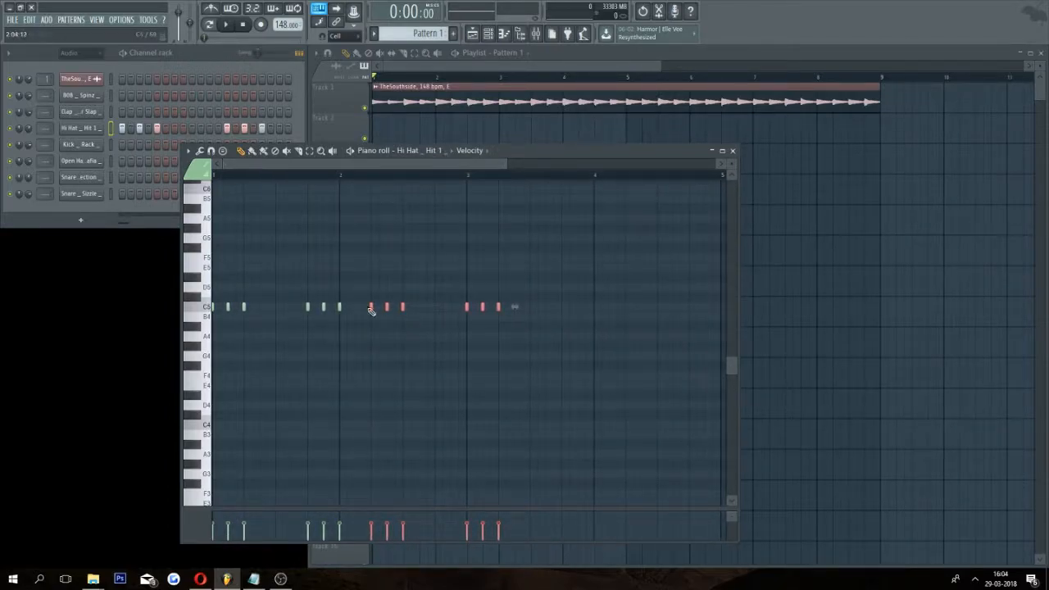
pyautogui.hotkey('ctrl', 'b')
pyautogui.moveTo(536, 317); pyautogui.dragTo(560, 314)
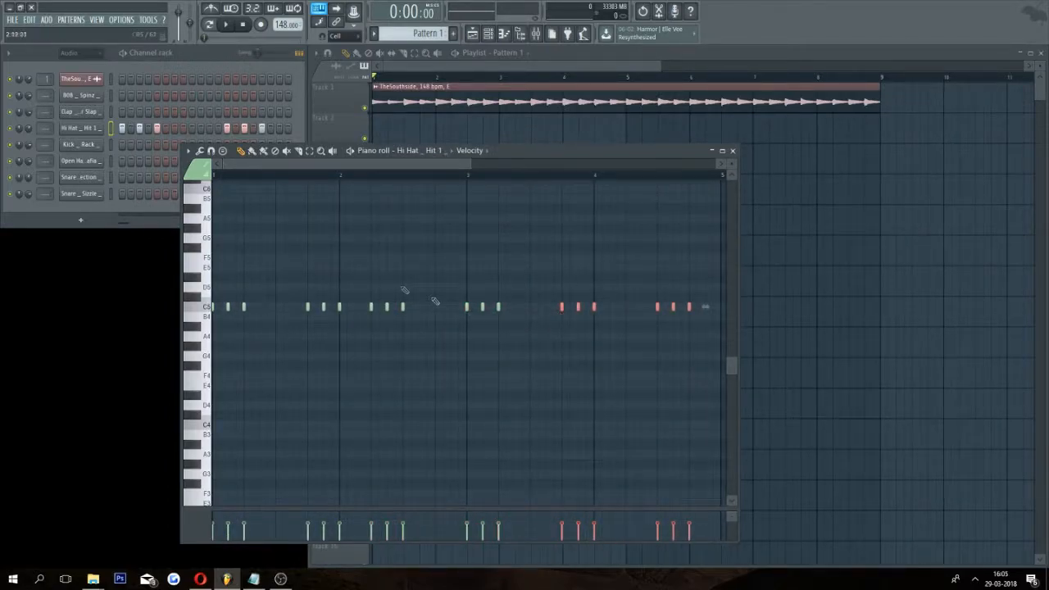
# Play back the repeated hi-hat notes together with the melody loop.
pyautogui.moveTo(556, 154); pyautogui.dragTo(524, 167)
pyautogui.press('space')
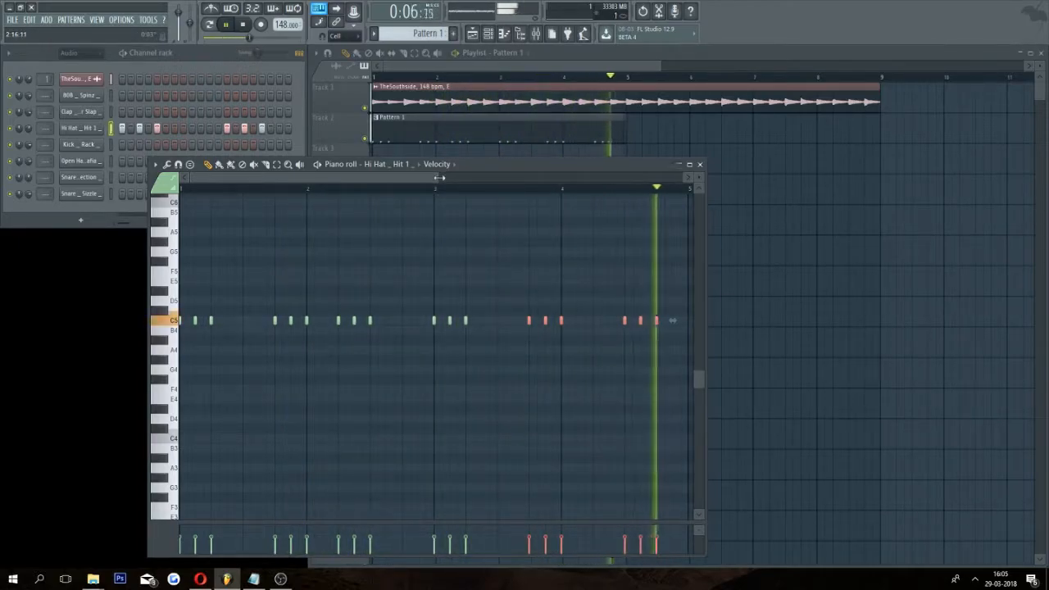
pyautogui.press('space')
# Move the last three hi-hat notes one beat earlier and play back the result.
pyautogui.click(603, 399)
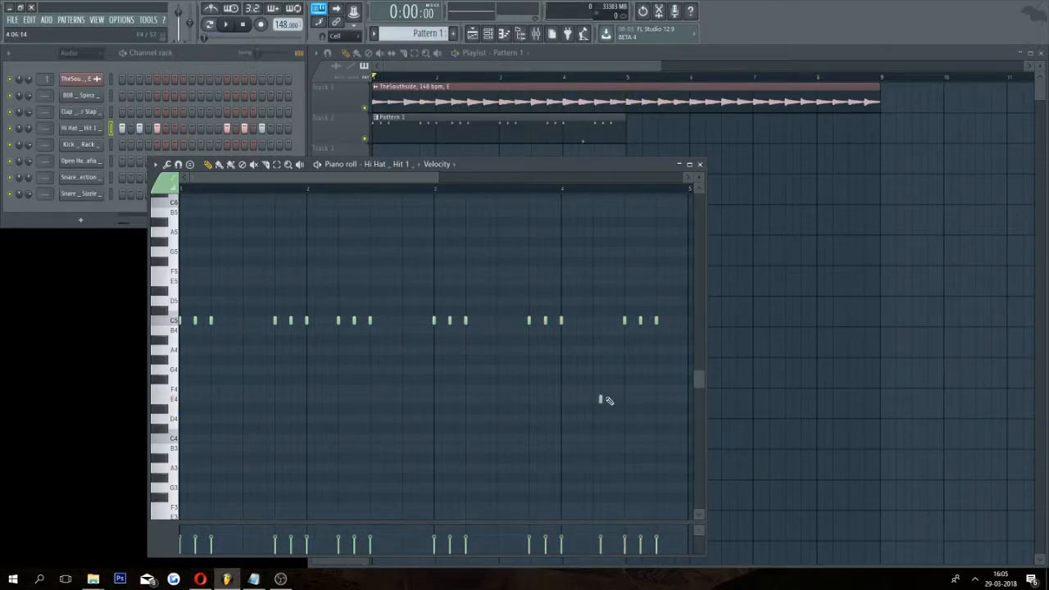
pyautogui.moveTo(664, 337); pyautogui.dragTo(593, 320)
pyautogui.press('space')
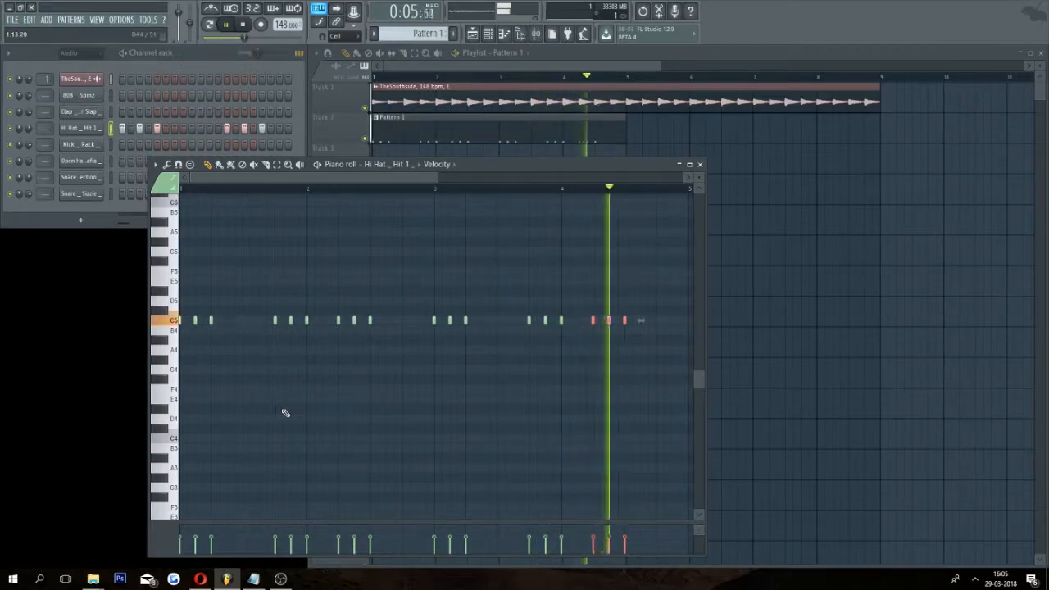
pyautogui.press('space')
# Set the snap to 1/3 step and paint a five-note descending hi-hat run from A#4 to C#4 on beat 4 of bar 4.
pyautogui.moveTo(439, 177); pyautogui.dragTo(363, 199)
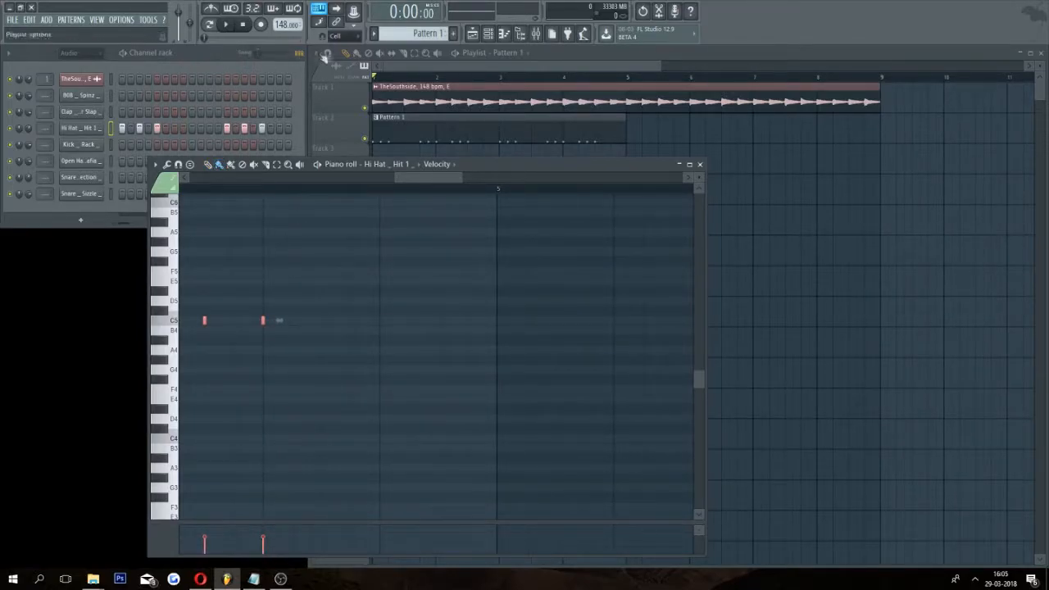
pyautogui.click(348, 36)
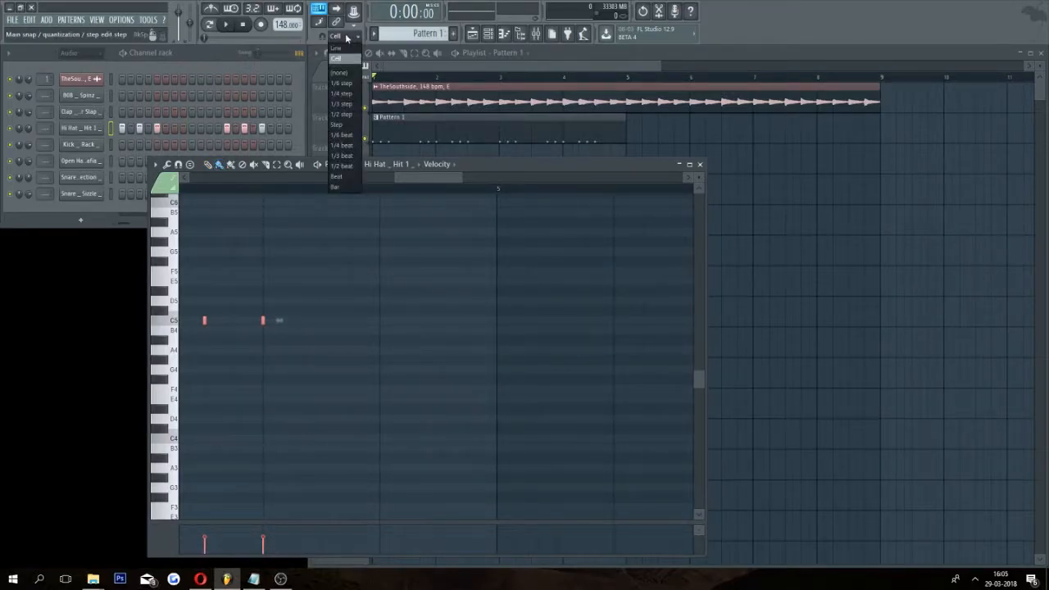
pyautogui.click(342, 103)
pyautogui.moveTo(382, 321); pyautogui.dragTo(425, 431)
# Play back the whole hi-hat pattern through the descending run in bar 4.
pyautogui.press('space')
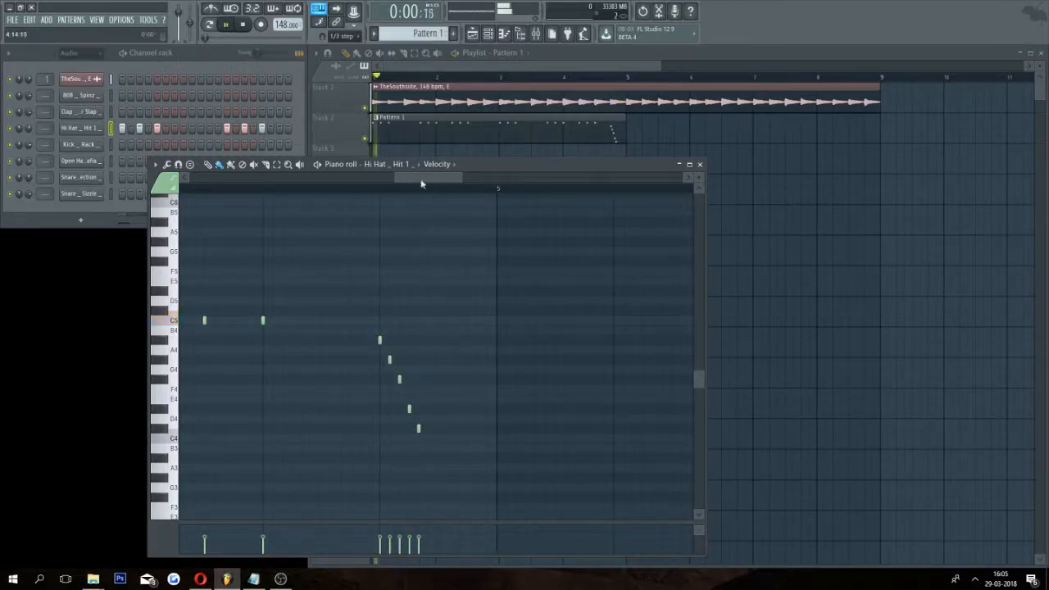
pyautogui.moveTo(396, 179); pyautogui.dragTo(192, 182)
pyautogui.moveTo(461, 177); pyautogui.dragTo(535, 179)
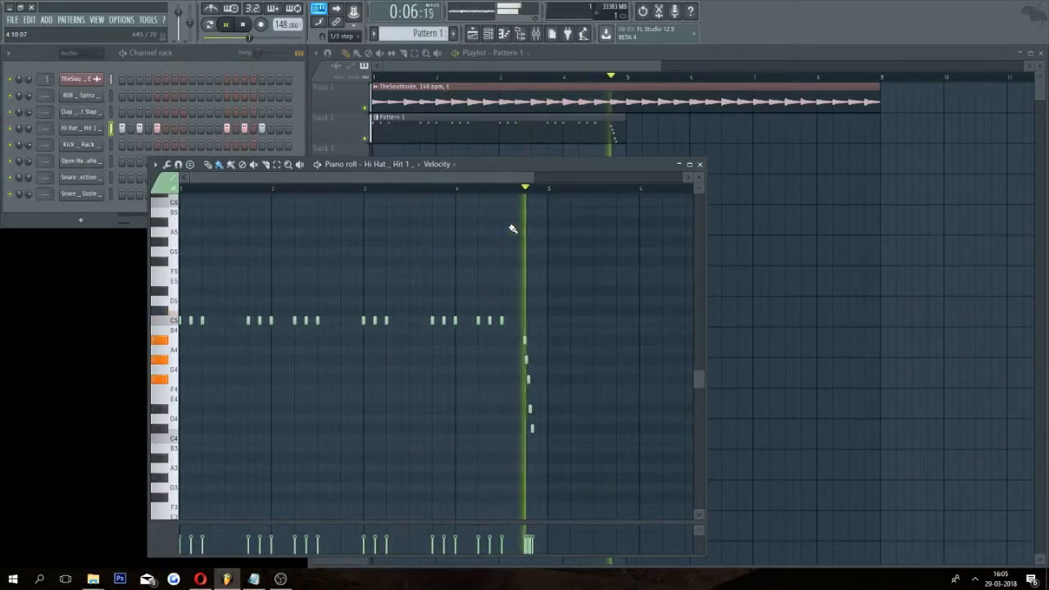
pyautogui.press('space')
pyautogui.moveTo(598, 171); pyautogui.dragTo(606, 140)
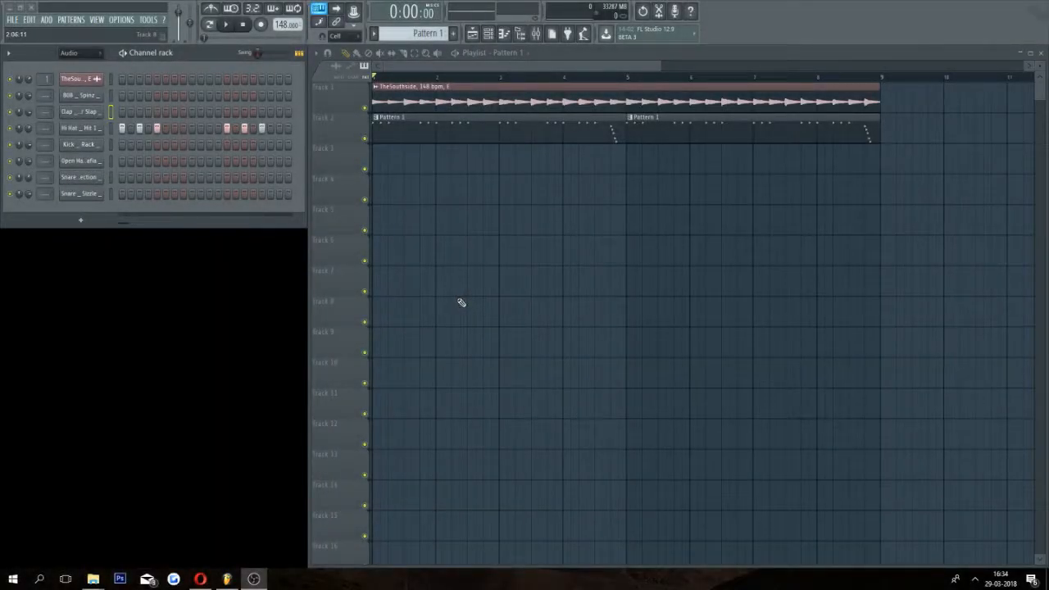
# Route the 808, clap, hi-hat, kick, open hat and two snare channels to mixer tracks 2 through 8 in order.
pyautogui.moveTo(43, 96)
pyautogui.mouseDown()
pyautogui.moveTo(44, 85)
pyautogui.moveTo(46, 131)
pyautogui.mouseUp()
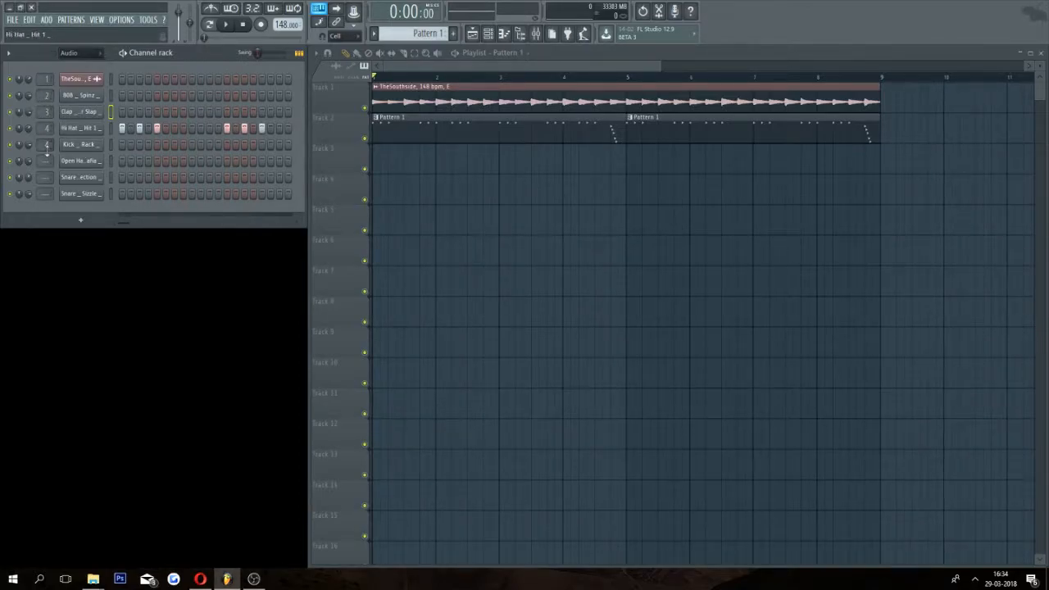
pyautogui.moveTo(47, 161); pyautogui.dragTo(47, 146)
pyautogui.moveTo(47, 177)
pyautogui.mouseDown()
pyautogui.moveTo(47, 164)
pyautogui.moveTo(47, 192)
pyautogui.mouseUp()
# In the clap channel's piano roll, place a C5 note on beat 3 of bars 1 to 4, and play back the beat.
pyautogui.rightClick(79, 117)
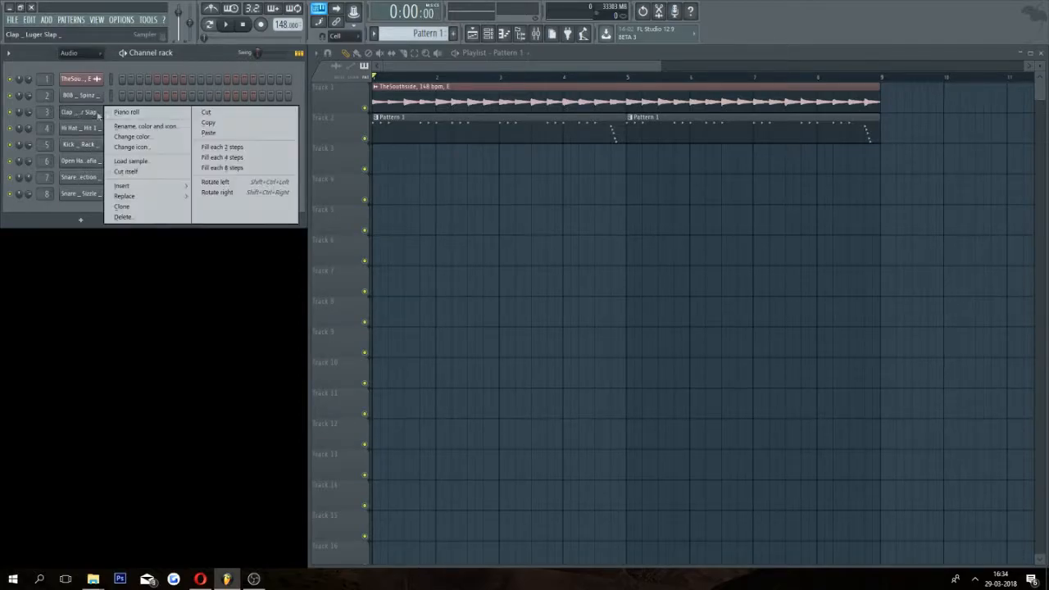
pyautogui.click(119, 115)
pyautogui.click(350, 378)
pyautogui.click(451, 379)
pyautogui.click(552, 379)
pyautogui.click(652, 378)
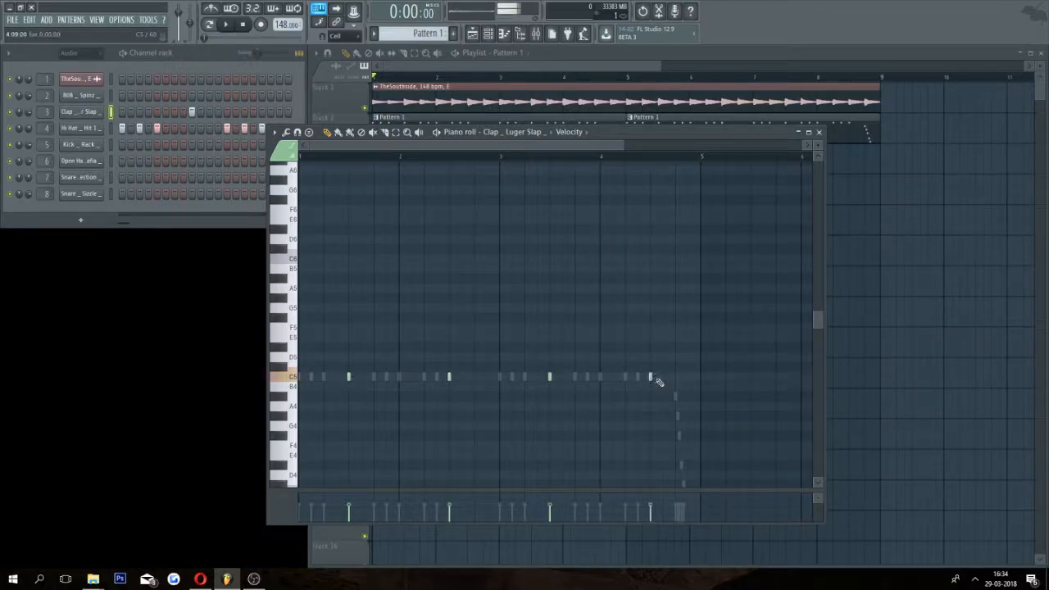
pyautogui.click(818, 132)
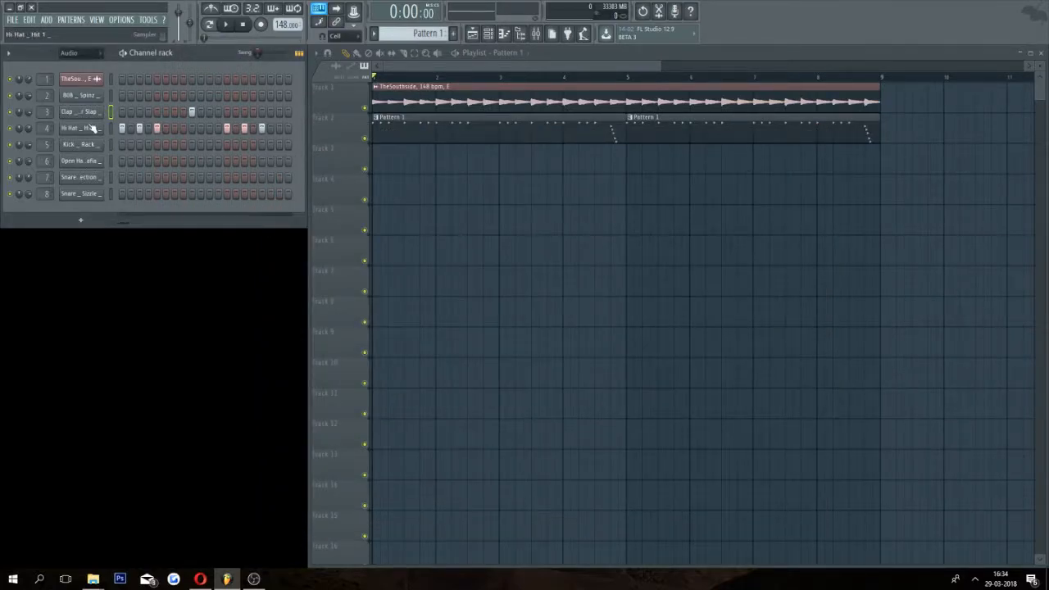
pyautogui.click(227, 27)
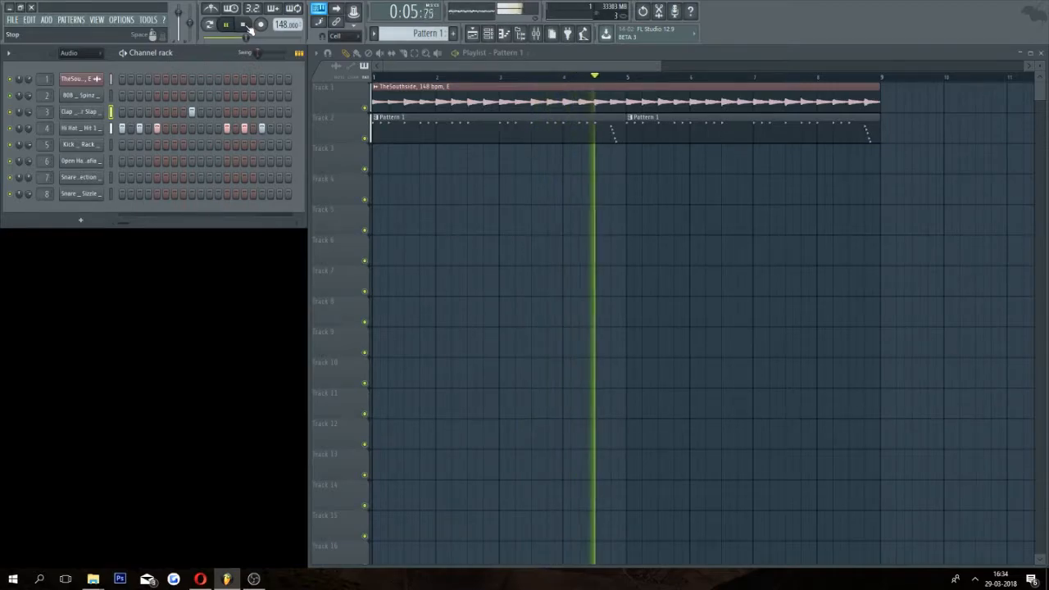
pyautogui.click(246, 25)
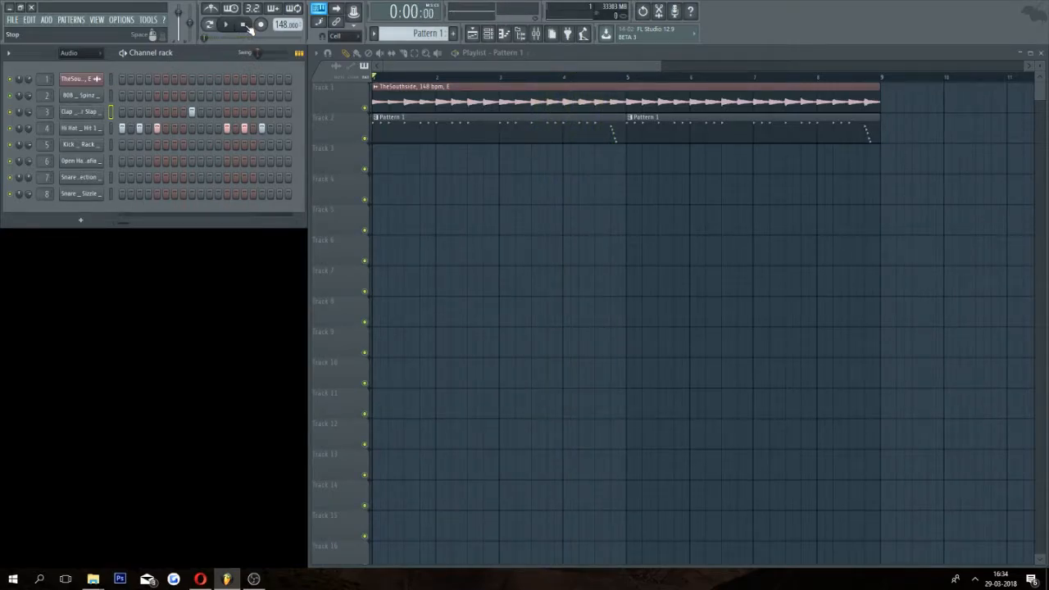
# Copy the clap channel's notes into the snare channel on mixer track 7 and play back the beat.
pyautogui.rightClick(94, 112)
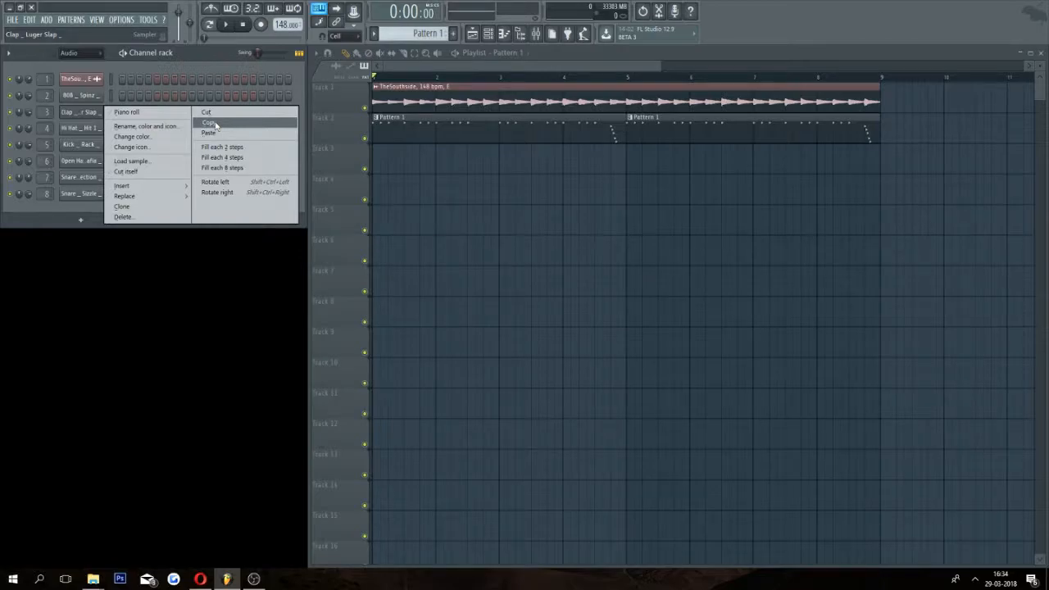
pyautogui.click(216, 125)
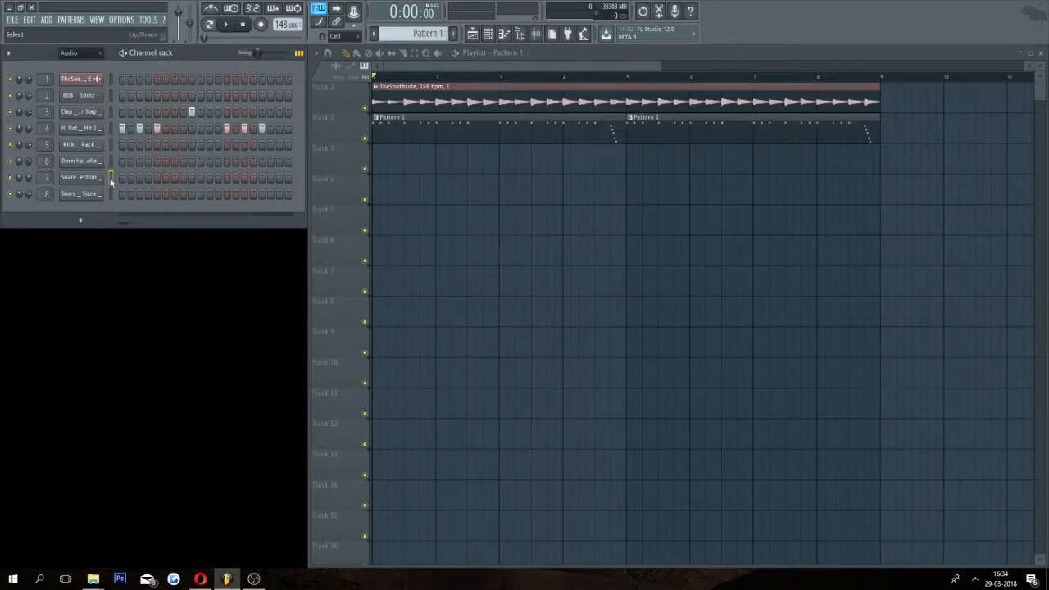
pyautogui.press('z')
pyautogui.press('z')
pyautogui.rightClick(89, 114)
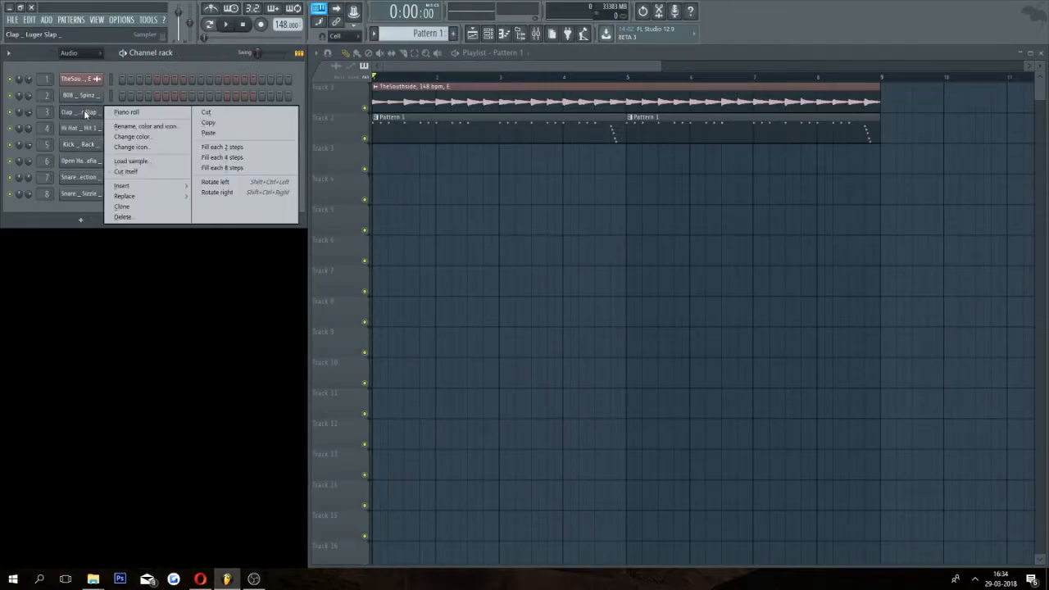
pyautogui.click(214, 124)
pyautogui.rightClick(82, 177)
pyautogui.click(209, 198)
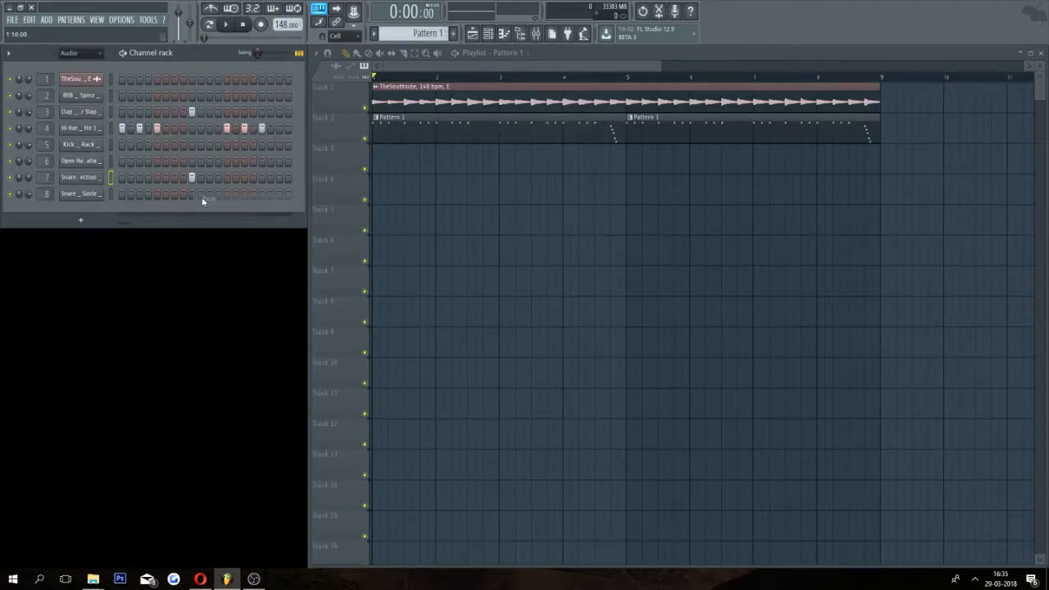
pyautogui.click(229, 26)
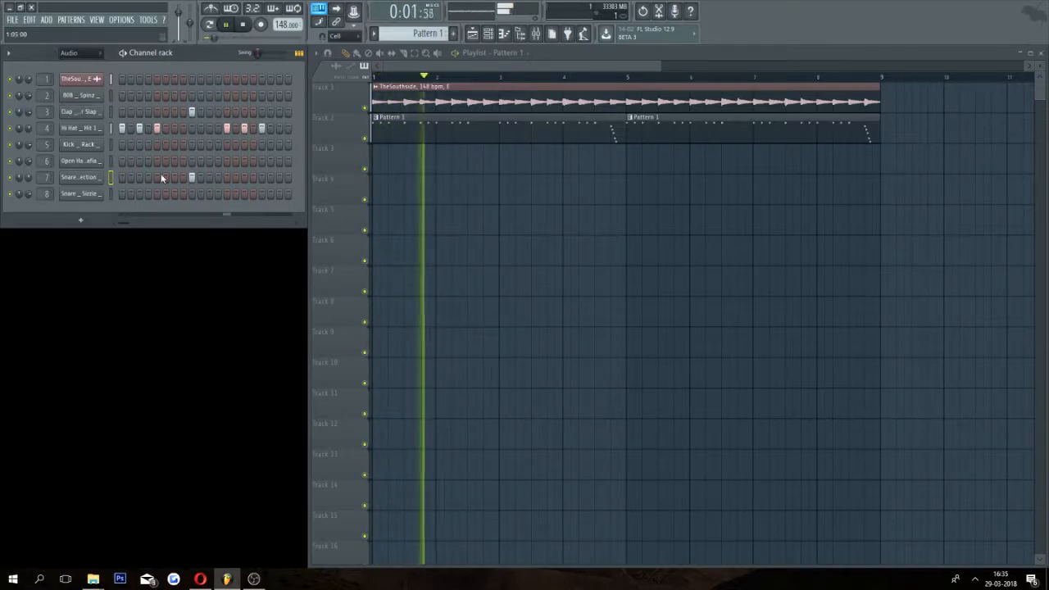
pyautogui.click(247, 26)
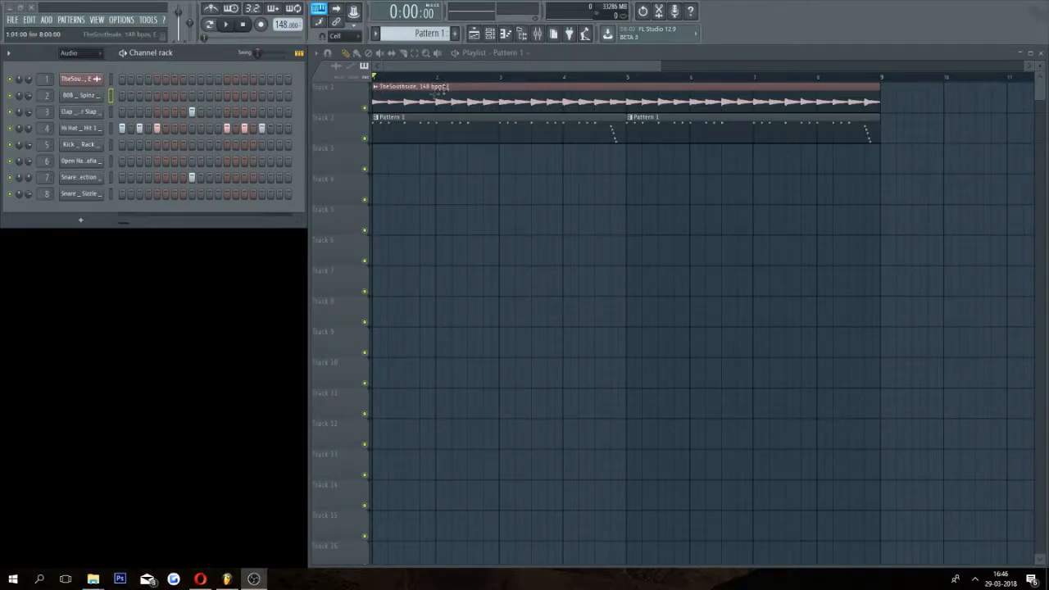
# In the 808 channel's piano roll, place two E6 notes in bar 1 and two B6 notes in bar 2.
pyautogui.rightClick(97, 95)
pyautogui.click(139, 96)
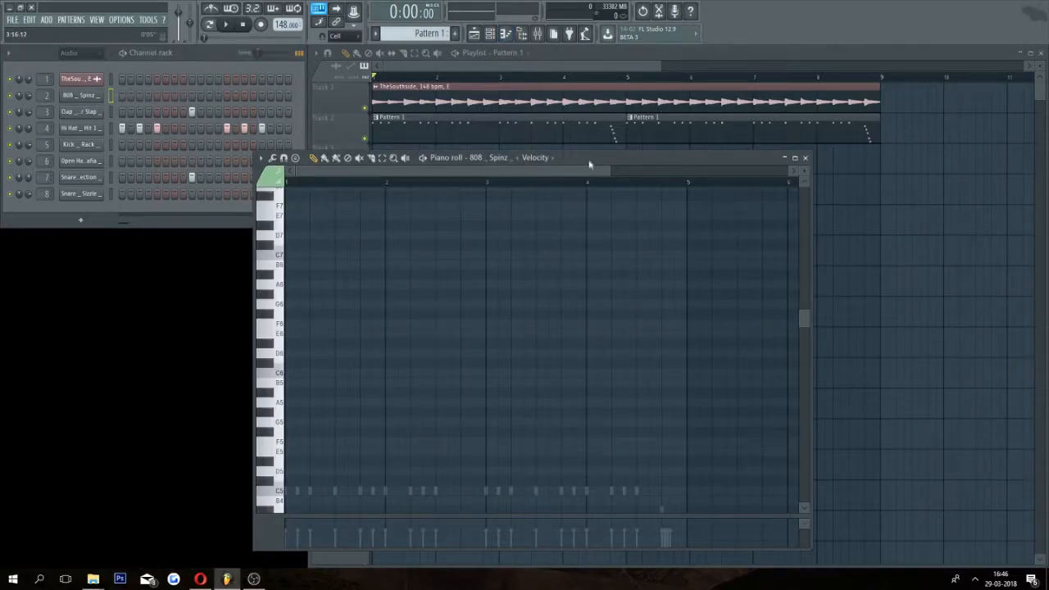
pyautogui.moveTo(588, 161); pyautogui.dragTo(552, 163)
pyautogui.scroll(4, 271, 369)
pyautogui.scroll(-4, 244, 287)
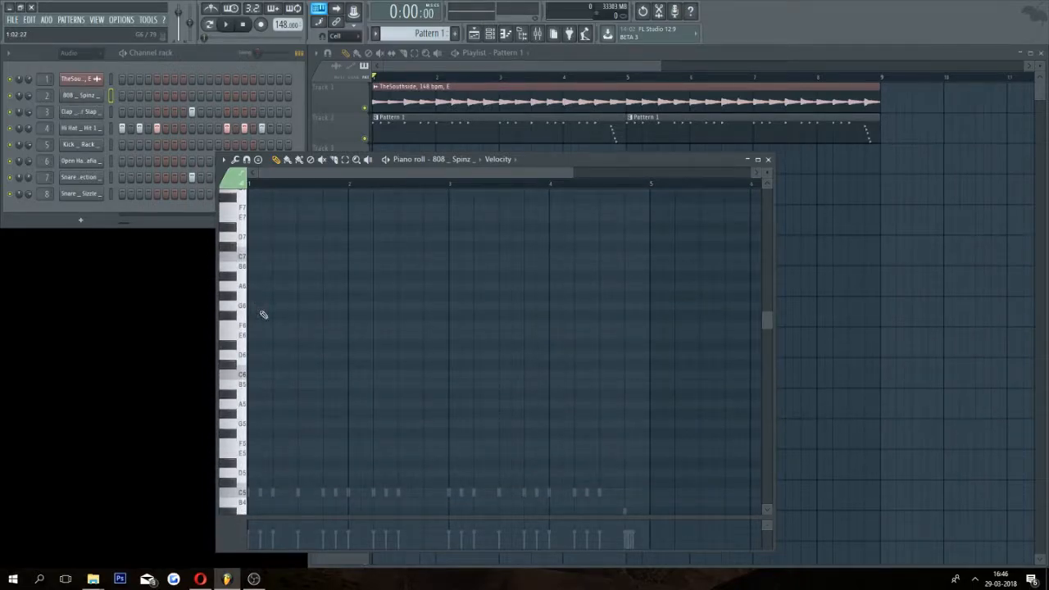
pyautogui.click(246, 342)
pyautogui.click(254, 337)
pyautogui.click(342, 336)
pyautogui.click(379, 266)
pyautogui.click(417, 266)
# Add three B5 notes in bar 3 and two C6 notes in bar 4 to the 808 line.
pyautogui.click(454, 385)
pyautogui.click(529, 384)
pyautogui.click(541, 384)
pyautogui.click(580, 375)
pyautogui.click(618, 374)
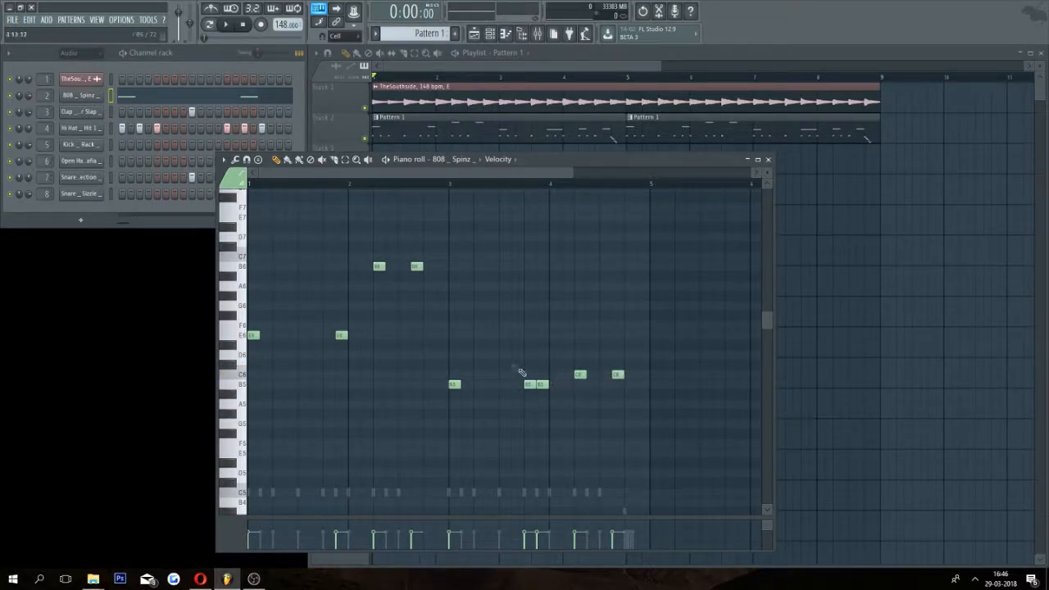
# Check the 808 channel's Cut itself option and play back the beat with the complete 808 line.
pyautogui.rightClick(90, 96)
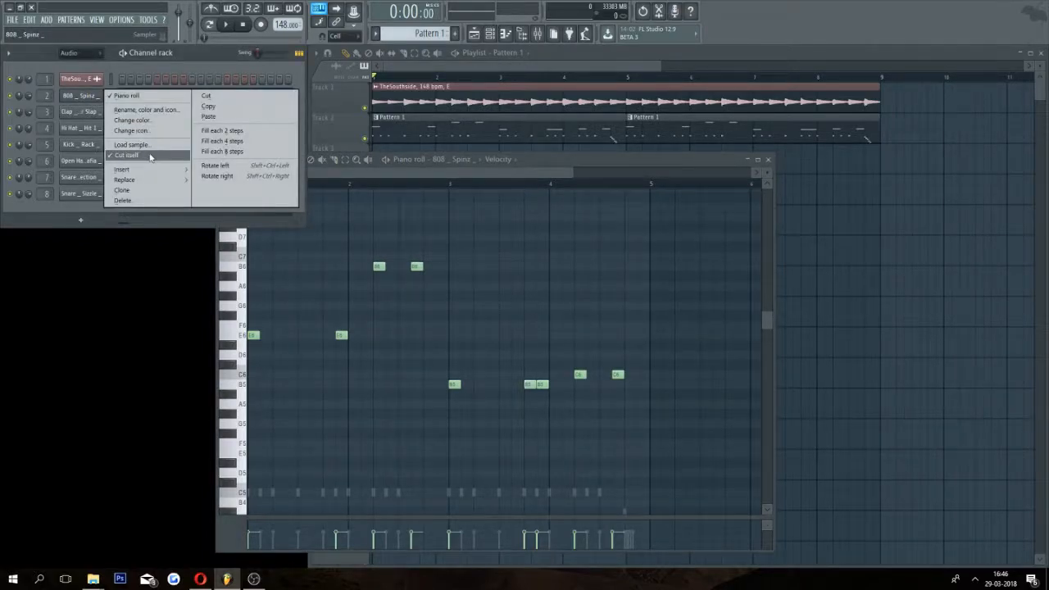
pyautogui.click(483, 172)
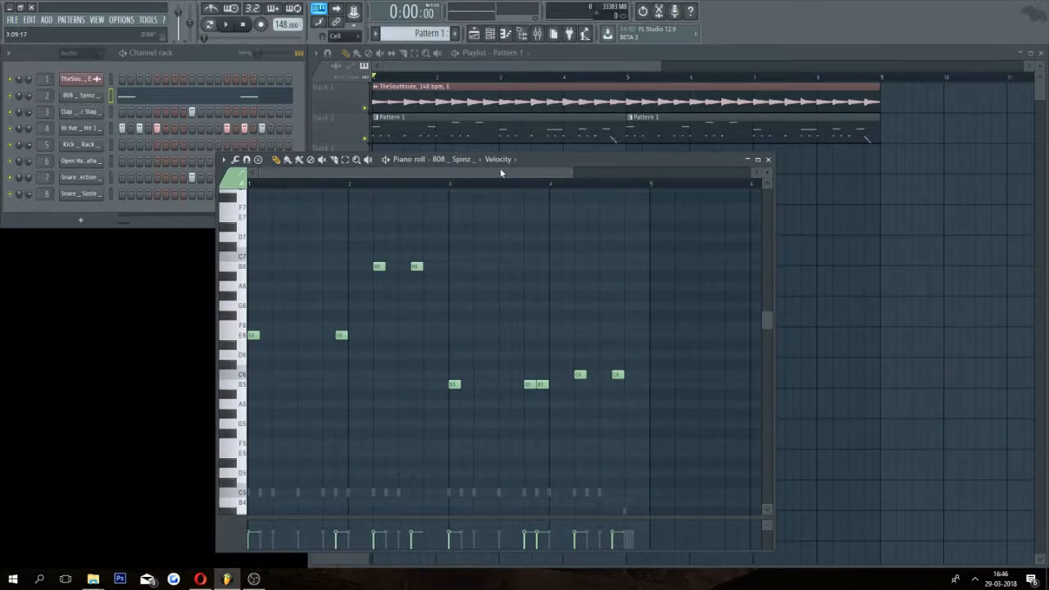
pyautogui.moveTo(520, 160); pyautogui.dragTo(521, 159)
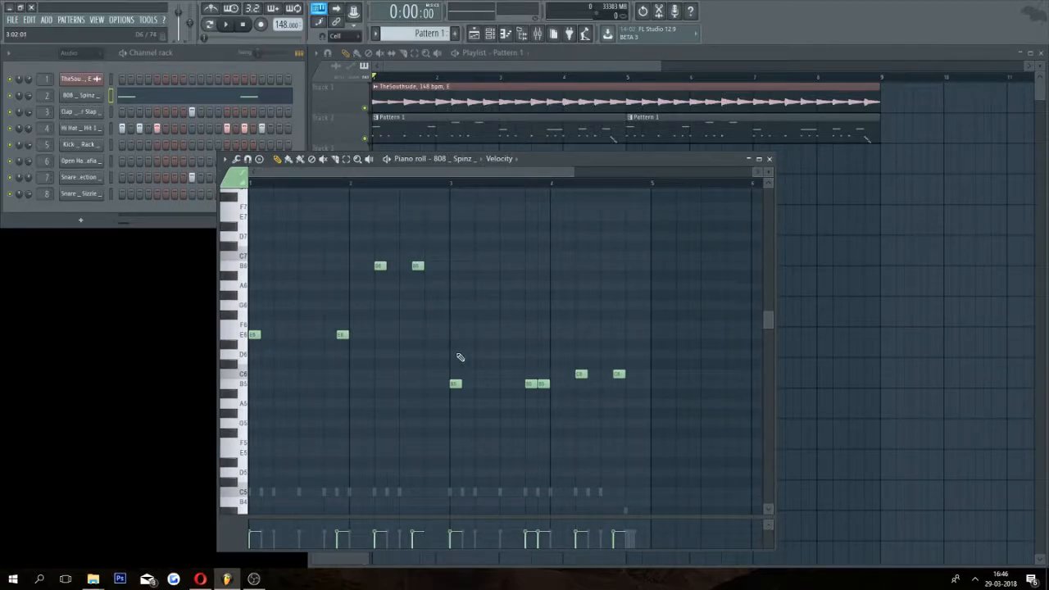
pyautogui.press('space')
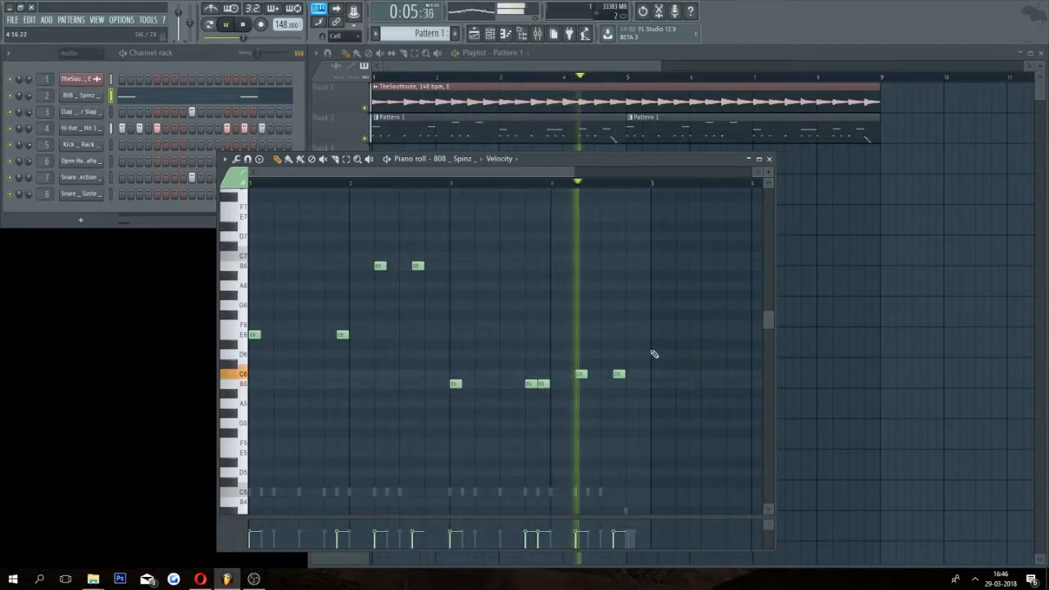
pyautogui.press('space')
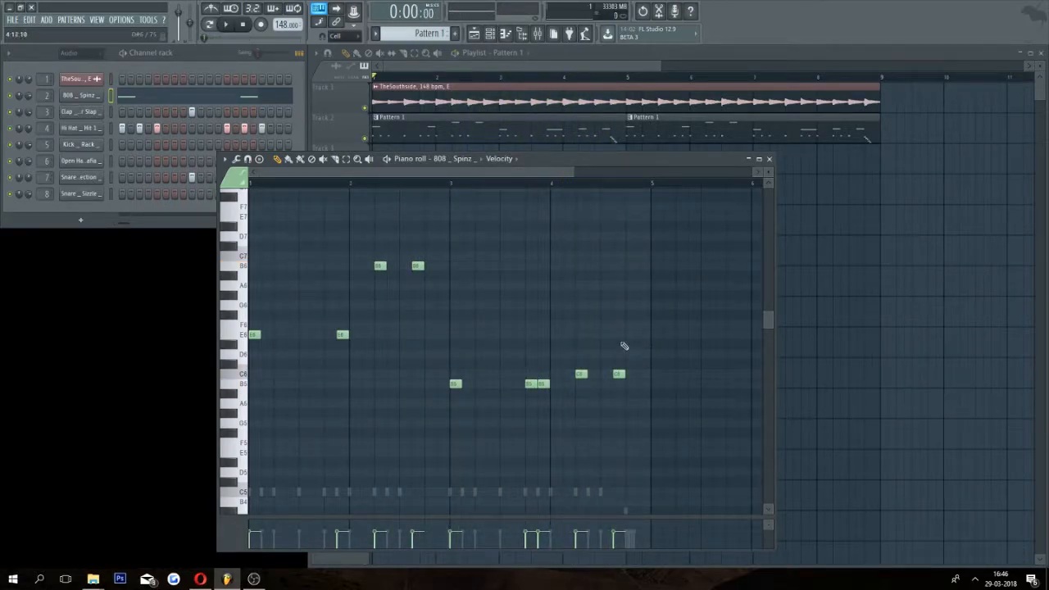
# Transpose all of the 808 notes down one octave and play back the beat.
pyautogui.hotkey('ctrl', 'a')
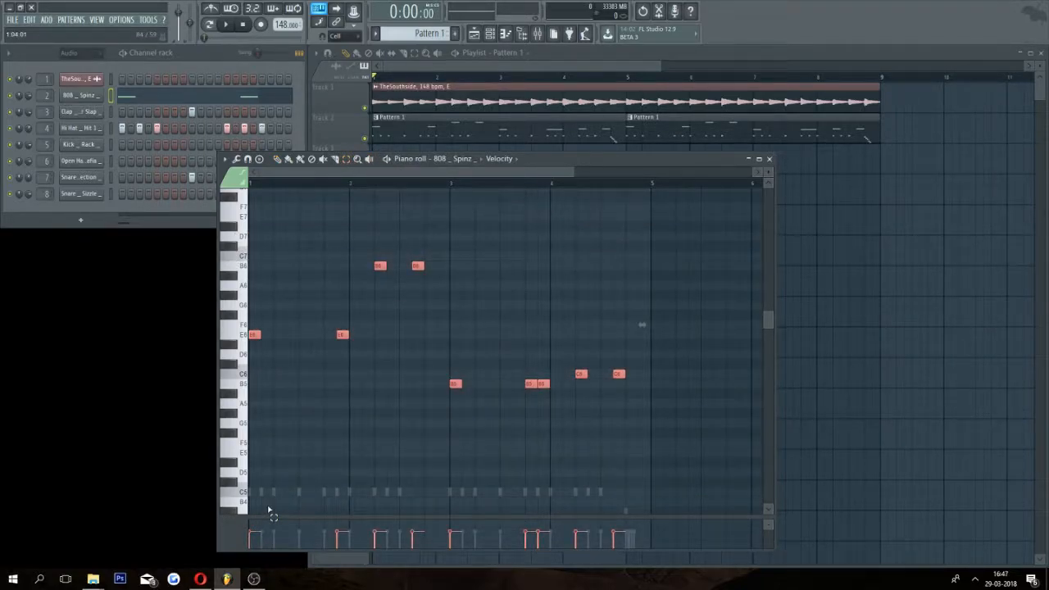
pyautogui.hotkey('ctrl', 'Down')
pyautogui.press('space')
pyautogui.scroll(-3, 407, 390)
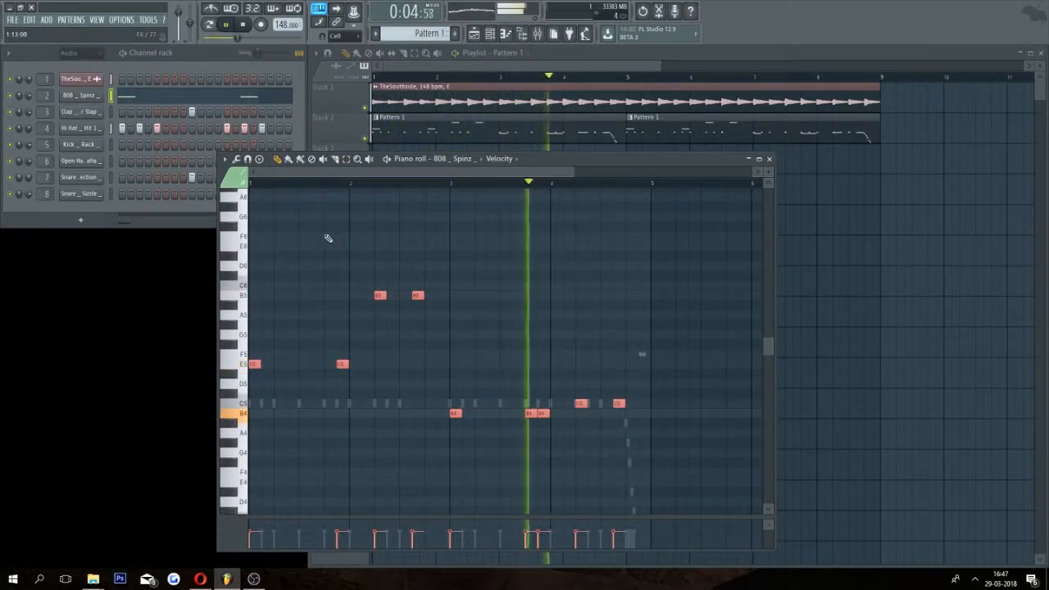
pyautogui.press('space')
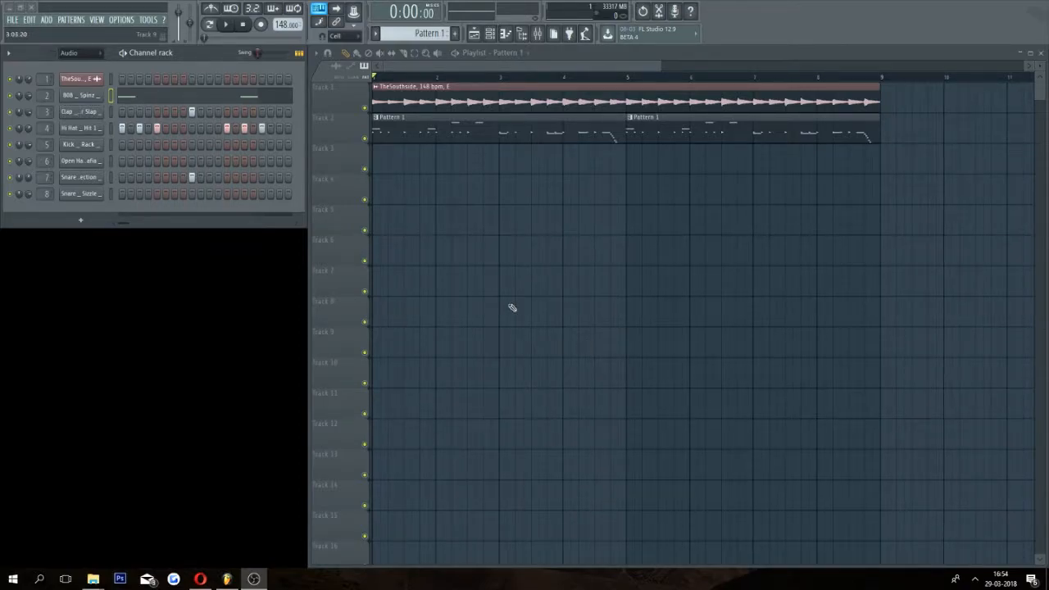
# On the 808 mixer track, make band 7 of Fruity parametric EQ 2 a low-pass filter and move its cutoff down to the low mids.
pyautogui.click(537, 34)
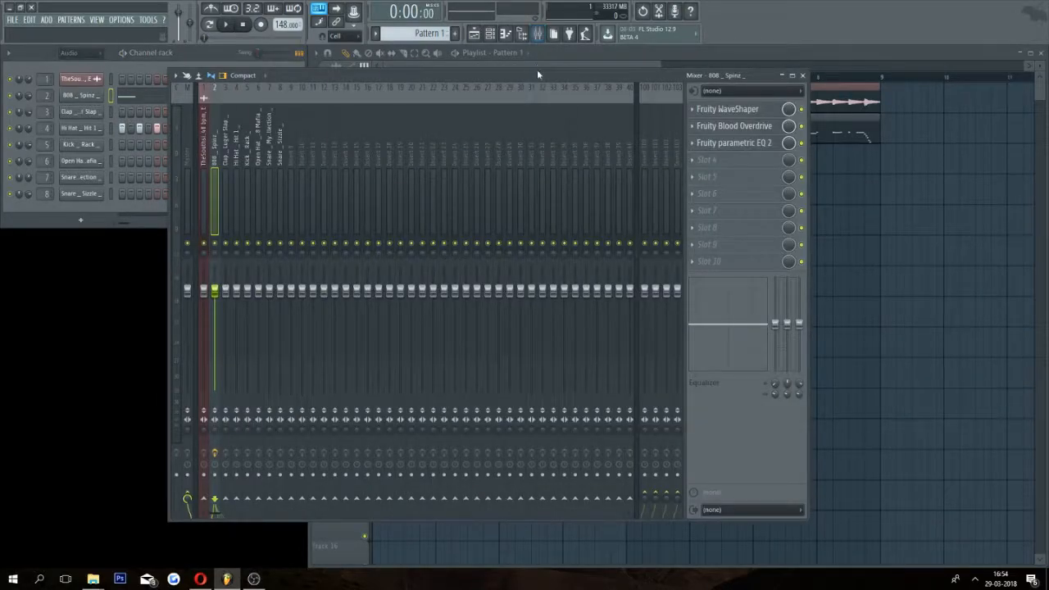
pyautogui.click(752, 144)
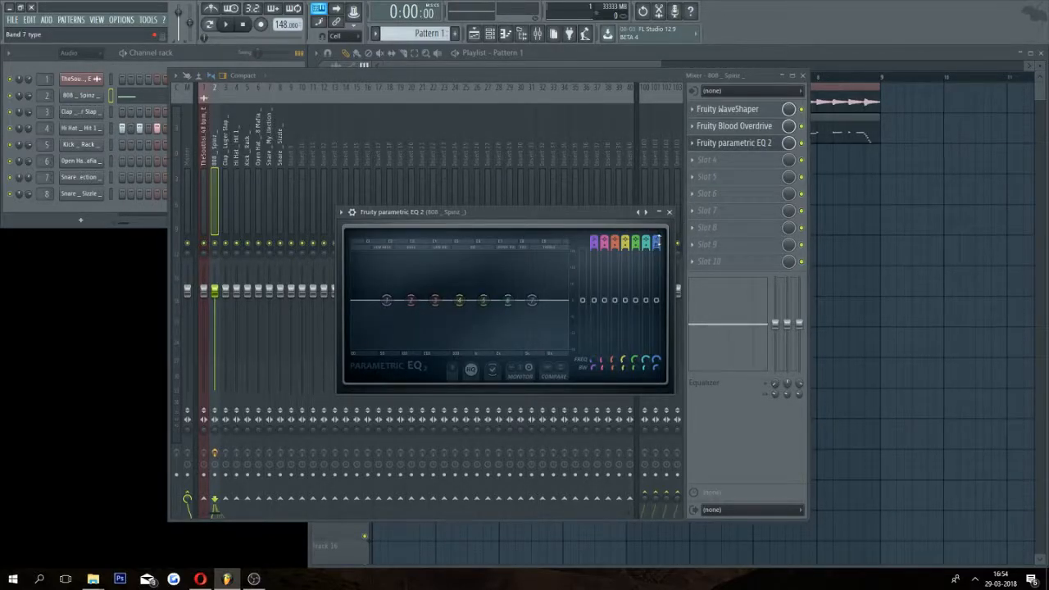
pyautogui.scroll(-4, 657, 239)
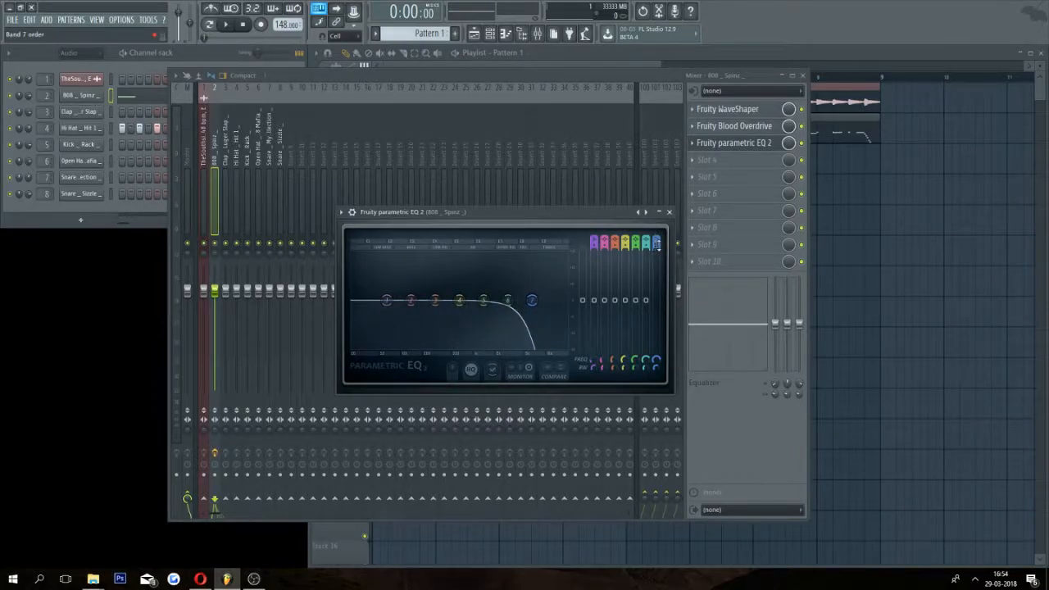
pyautogui.scroll(-1, 657, 243)
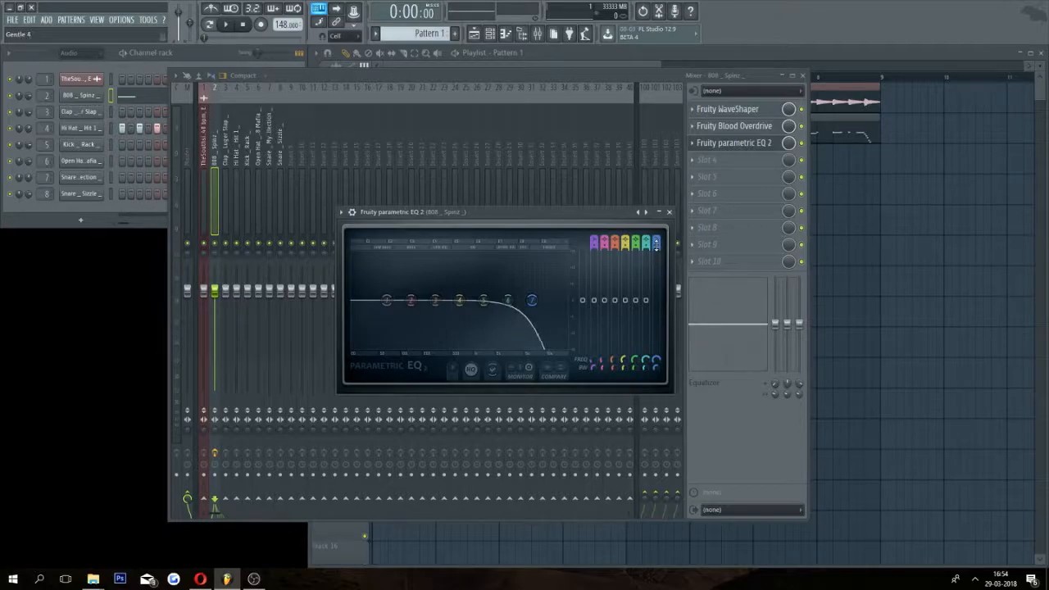
pyautogui.scroll(-1, 657, 243)
pyautogui.scroll(1, 656, 244)
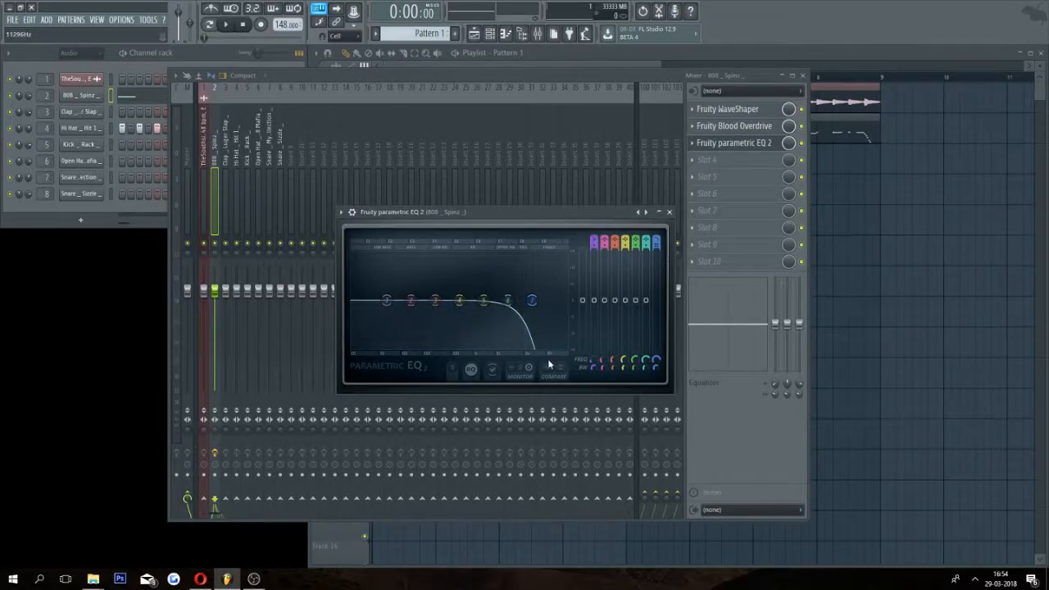
pyautogui.moveTo(532, 300); pyautogui.dragTo(450, 300)
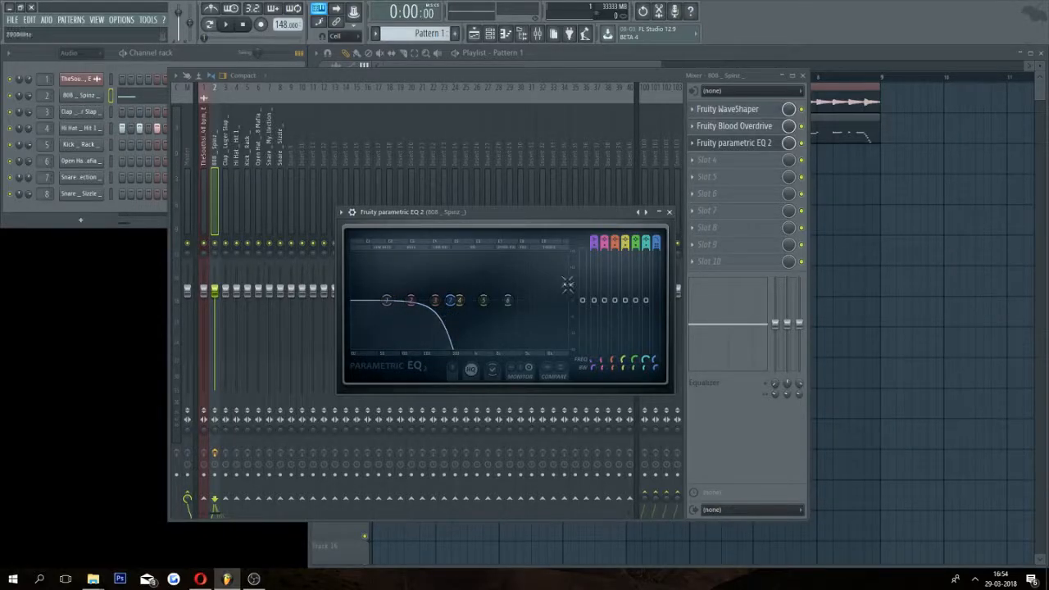
pyautogui.click(670, 212)
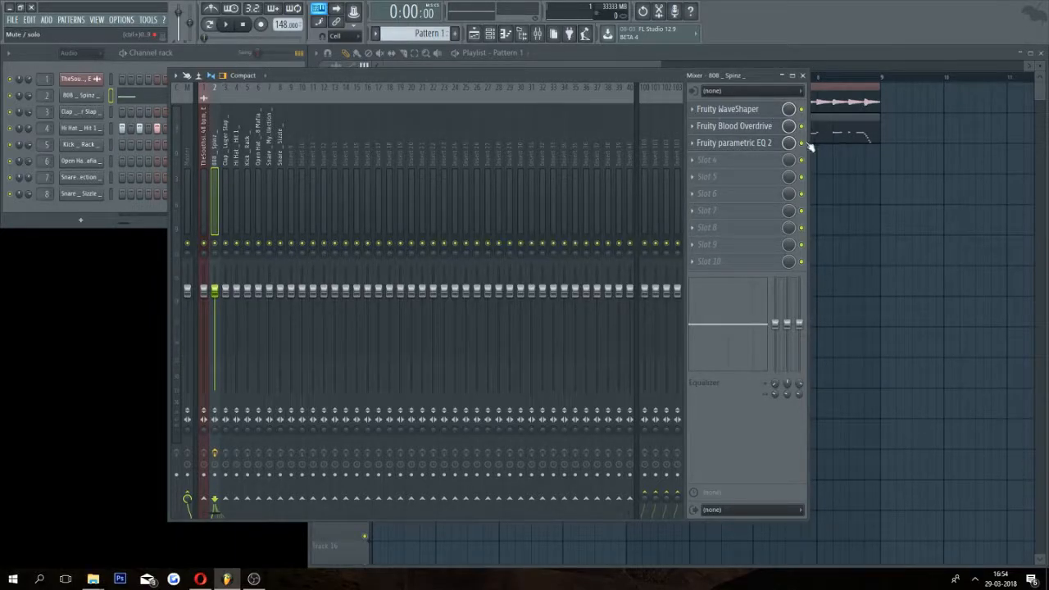
# Compare the 808 sound in playback with Fruity parametric EQ 2 bypassed and enabled.
pyautogui.click(228, 25)
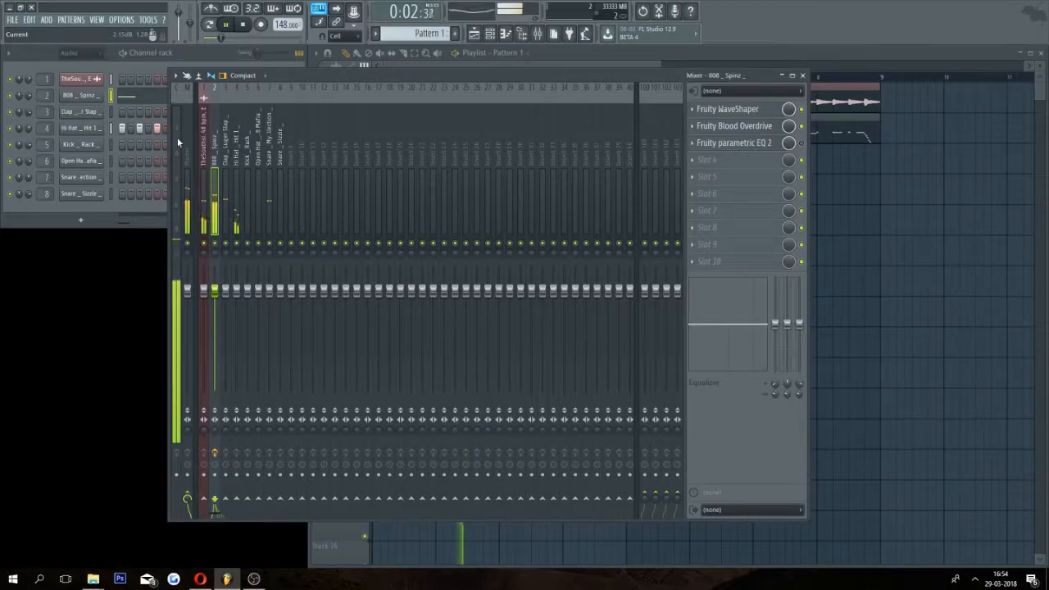
pyautogui.click(244, 27)
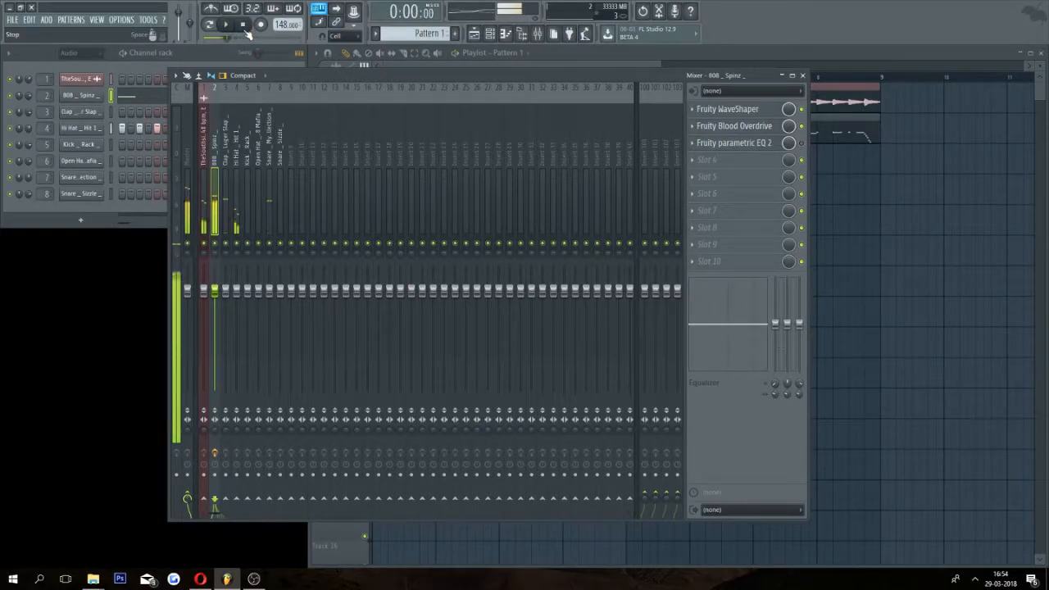
pyautogui.click(801, 143)
pyautogui.click(225, 27)
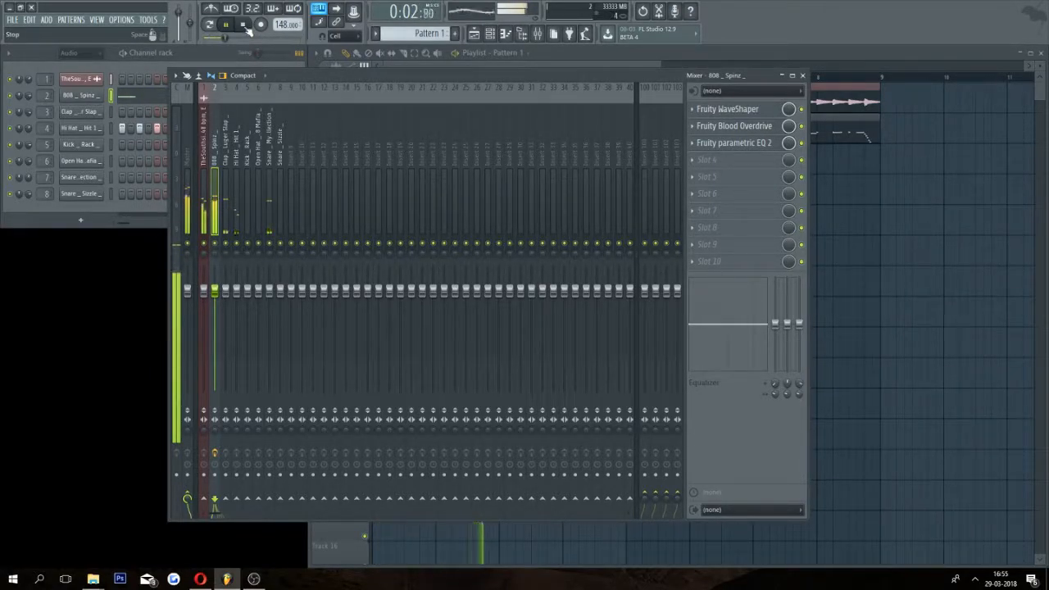
# Lower the cutoff of band 7 in the 808's parametric EQ to about 360 Hz during playback.
pyautogui.click(733, 142)
pyautogui.moveTo(657, 359)
pyautogui.mouseDown()
pyautogui.moveTo(657, 369)
pyautogui.moveTo(657, 358)
pyautogui.mouseUp()
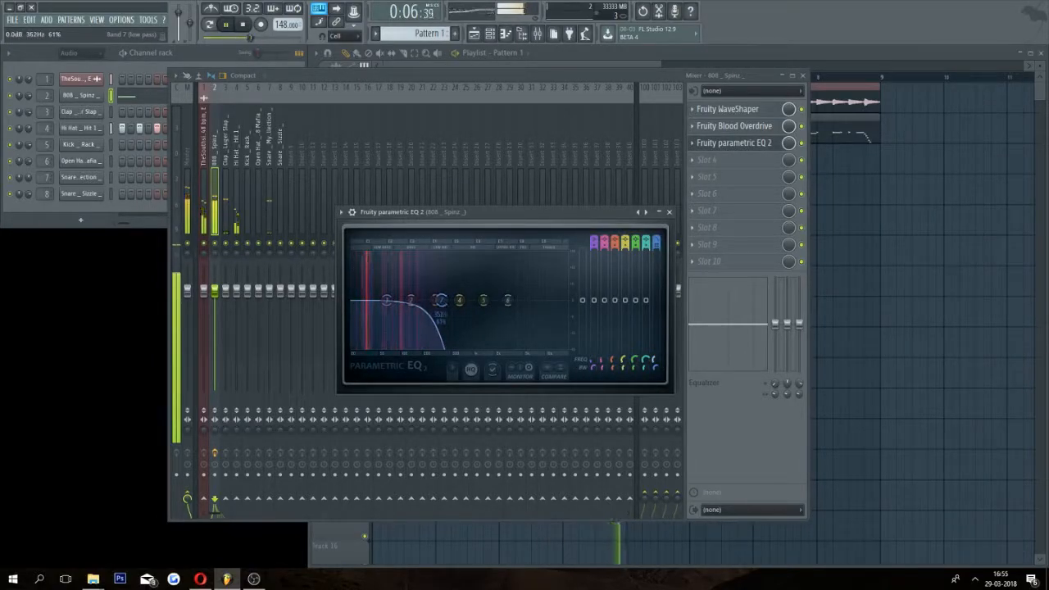
pyautogui.click(668, 211)
pyautogui.click(249, 31)
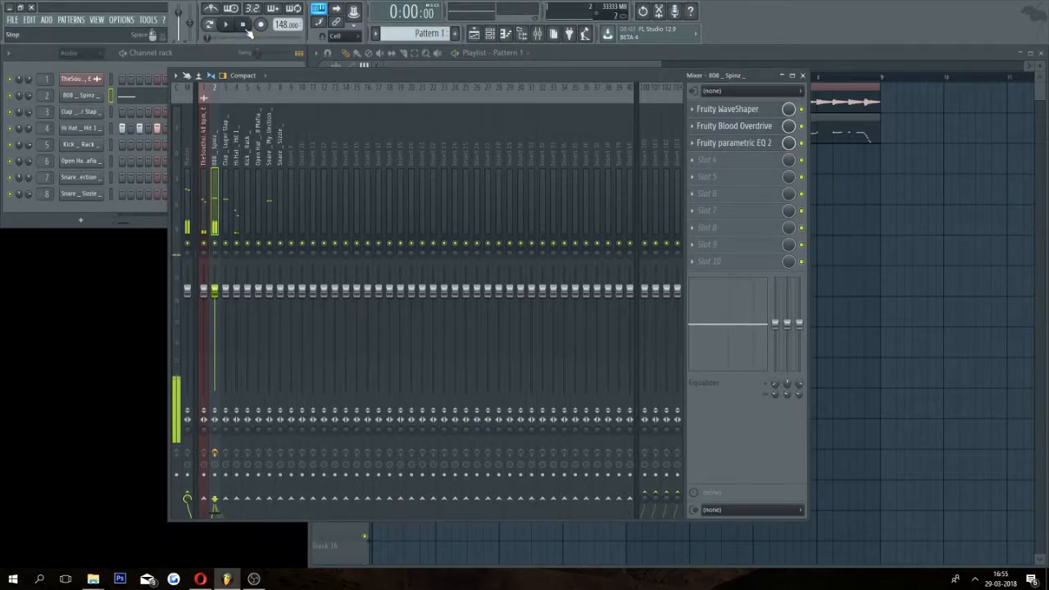
# Bend the 808's Fruity WaveShaper curve upward to a point 1 to 2 tension of about 12% during playback.
pyautogui.moveTo(335, 79); pyautogui.dragTo(366, 73)
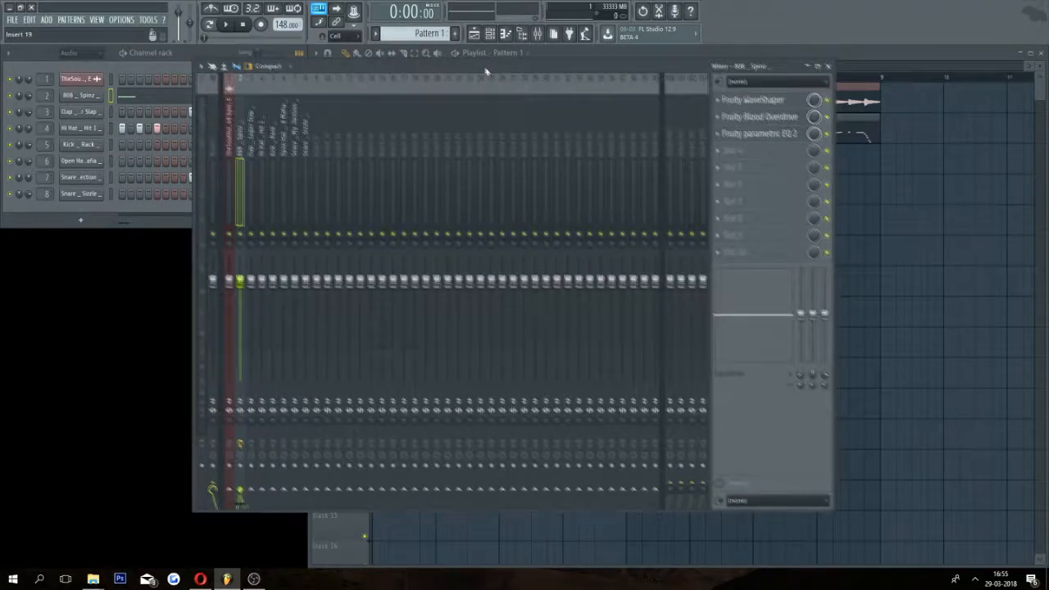
pyautogui.moveTo(483, 66); pyautogui.dragTo(524, 101)
pyautogui.click(799, 133)
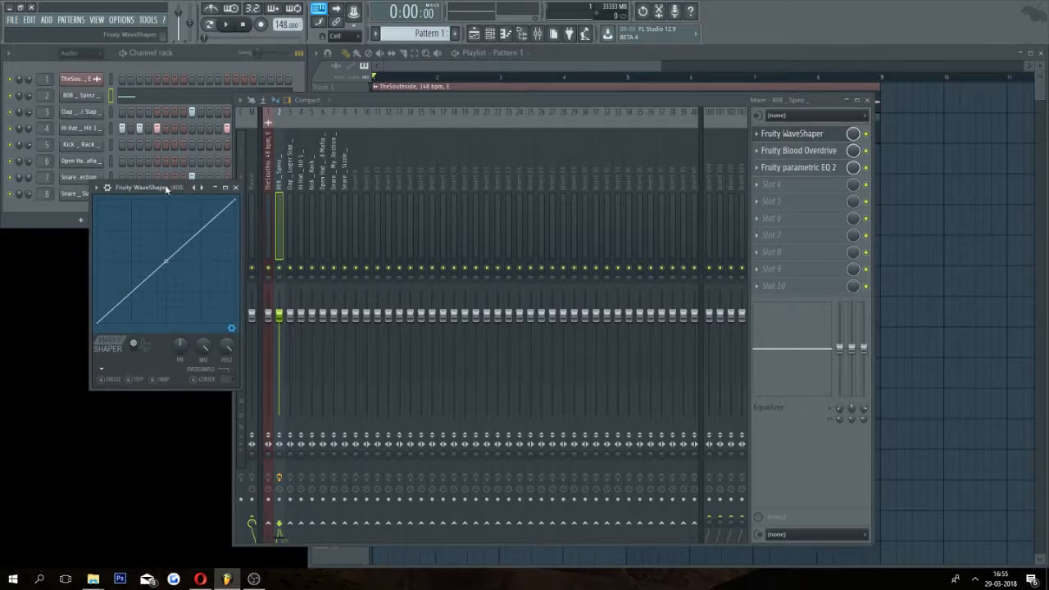
pyautogui.moveTo(167, 189); pyautogui.dragTo(561, 216)
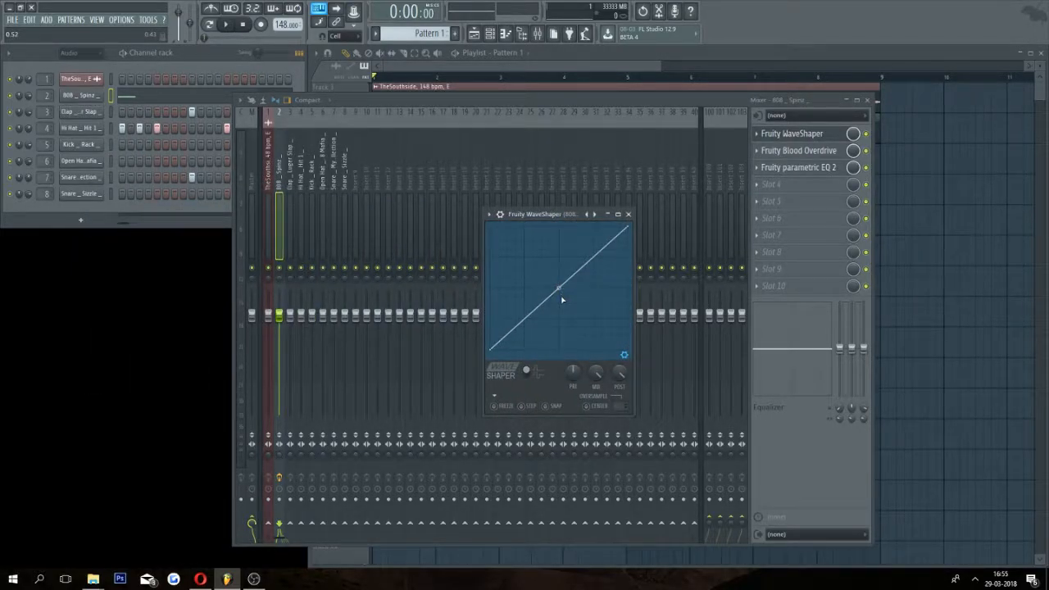
pyautogui.click(232, 28)
pyautogui.moveTo(559, 286); pyautogui.dragTo(559, 264)
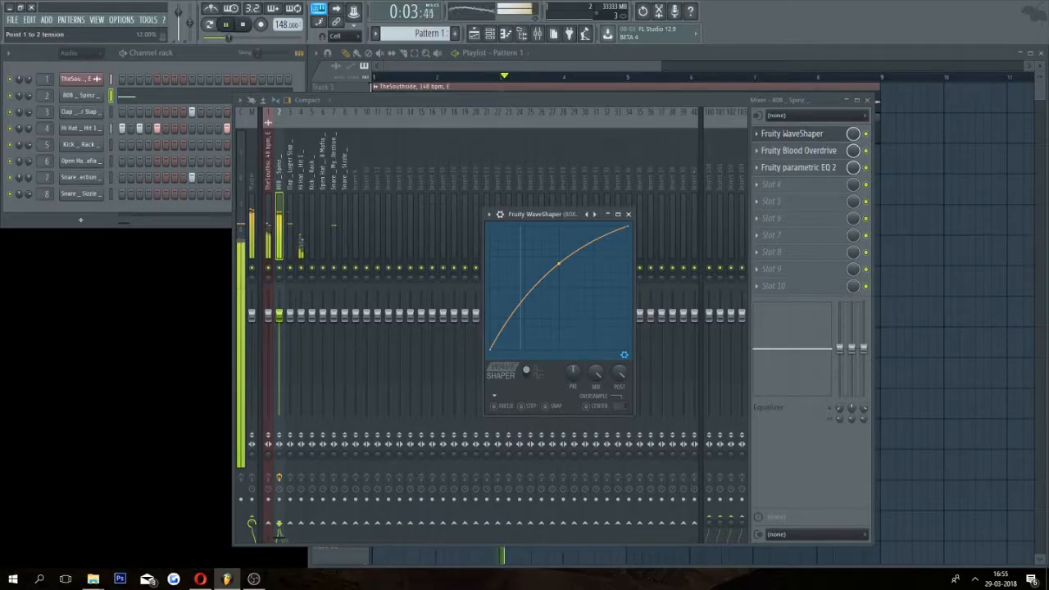
pyautogui.click(628, 214)
pyautogui.click(242, 24)
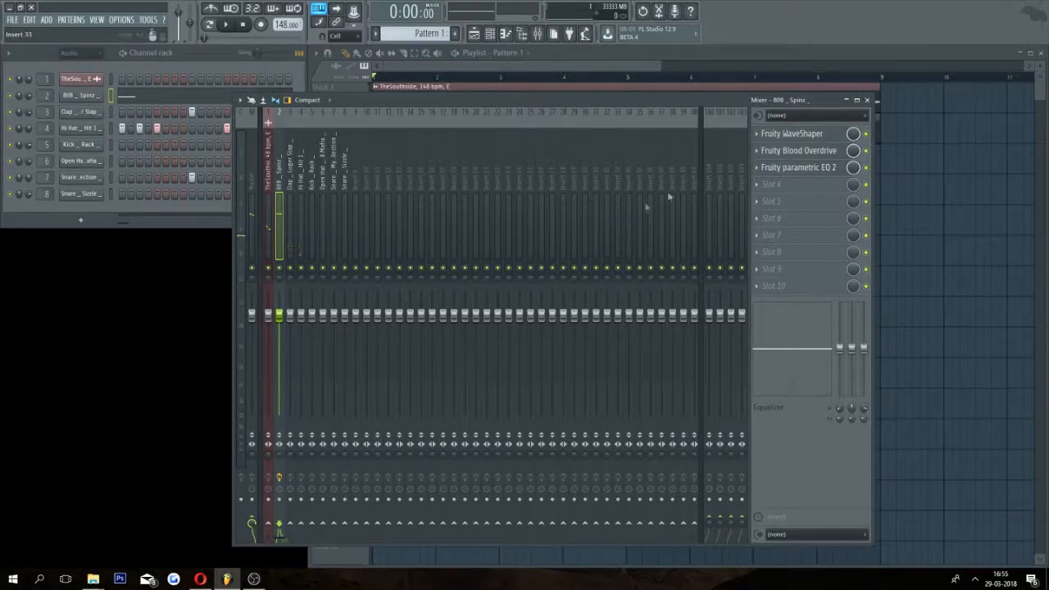
# Load the Boost preset in the 808's Fruity Blood Overdrive, play back the beat and set the effect's mix level to about 74%.
pyautogui.click(807, 153)
pyautogui.moveTo(274, 207); pyautogui.dragTo(550, 235)
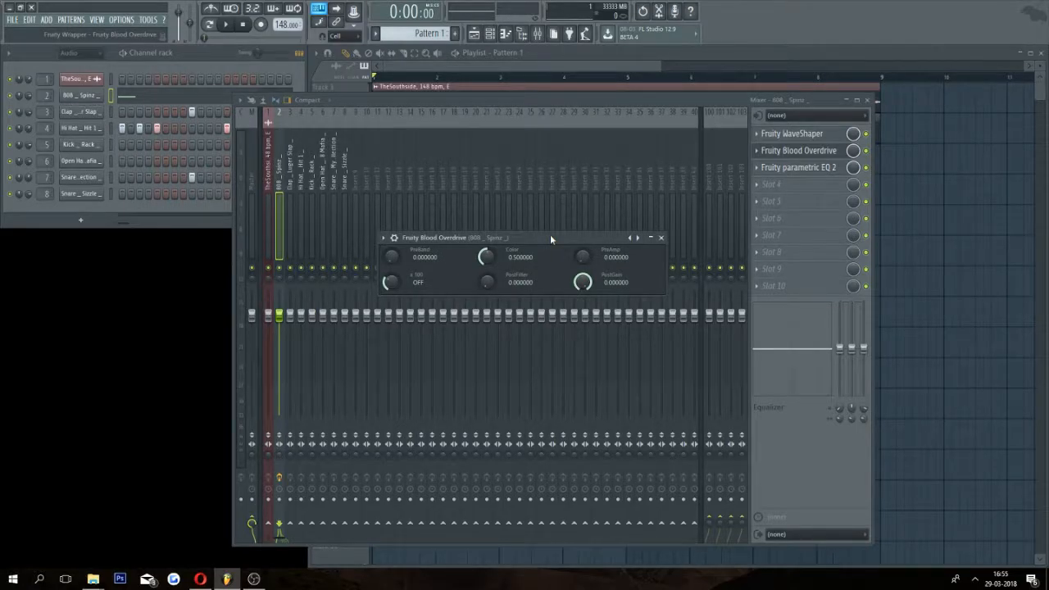
pyautogui.click(639, 239)
pyautogui.click(638, 238)
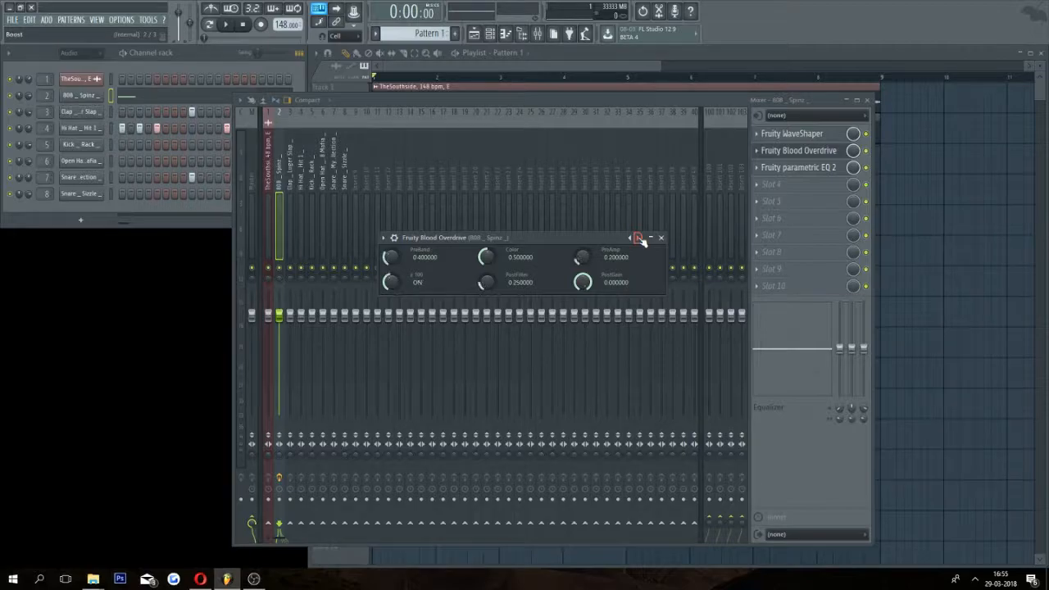
pyautogui.click(226, 24)
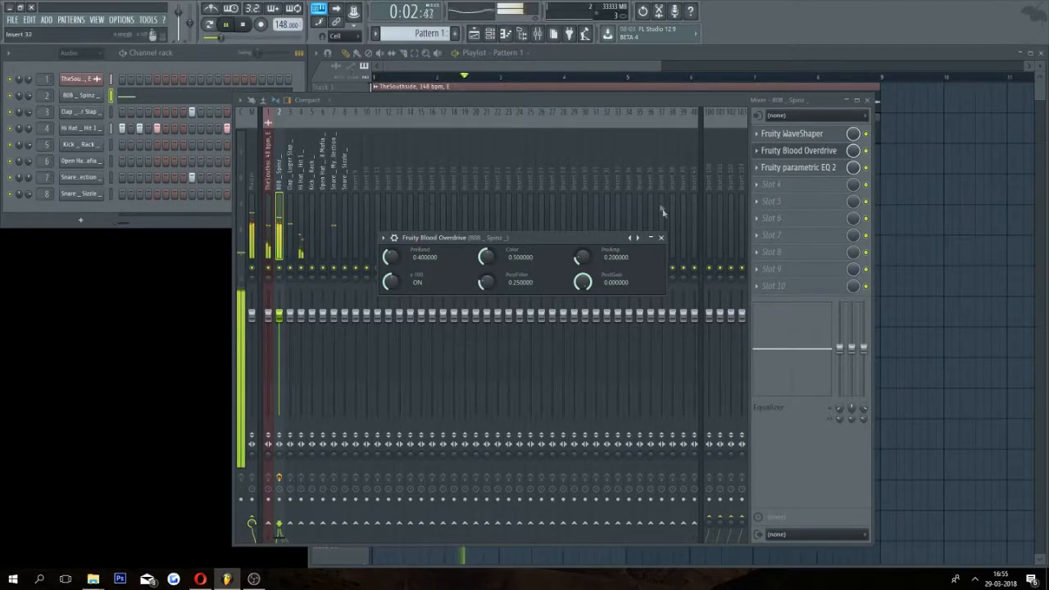
pyautogui.click(662, 237)
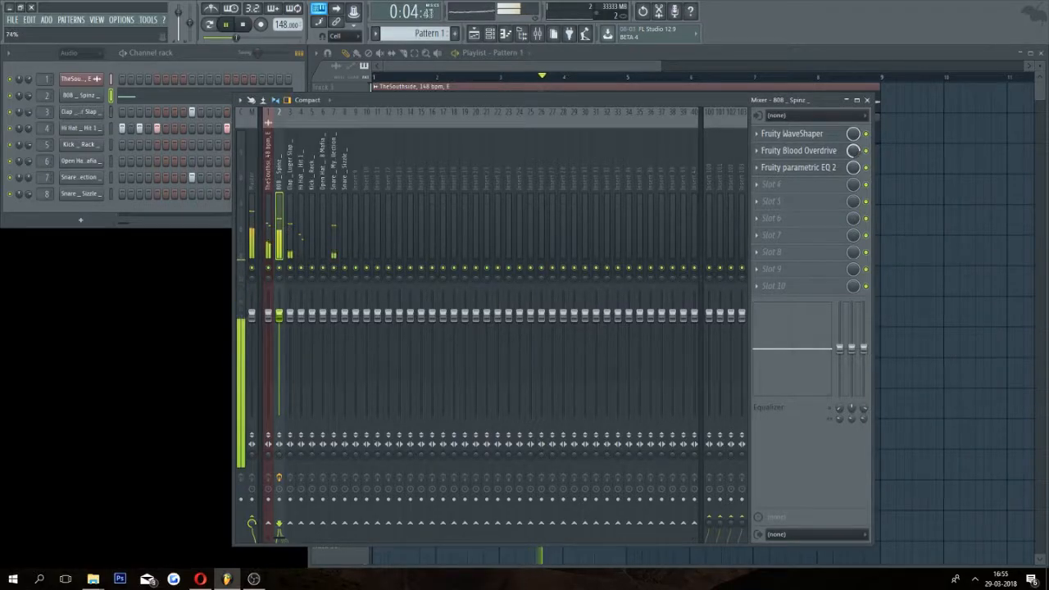
pyautogui.click(244, 27)
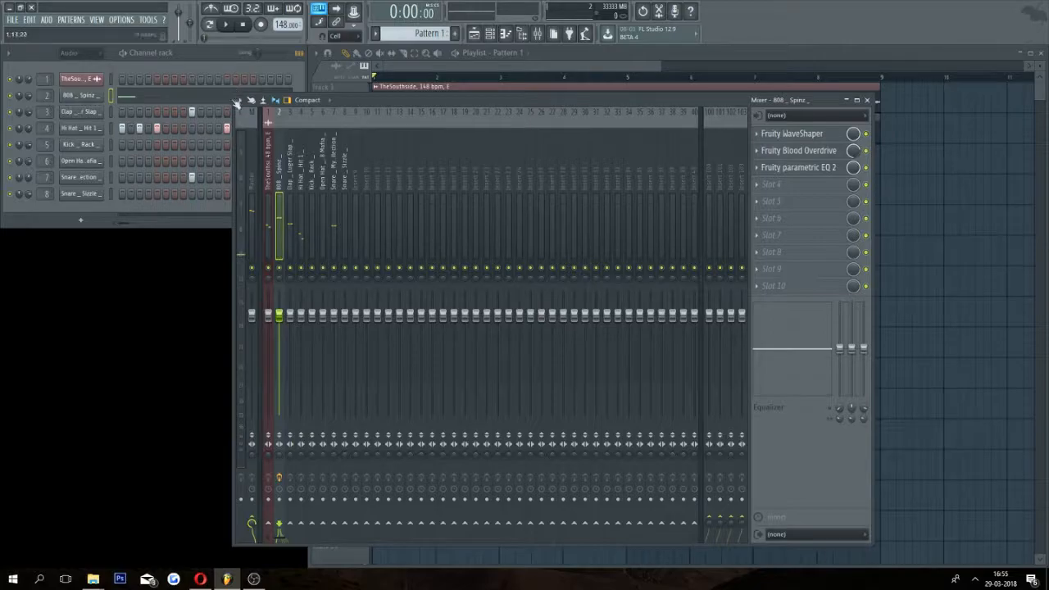
pyautogui.click(867, 100)
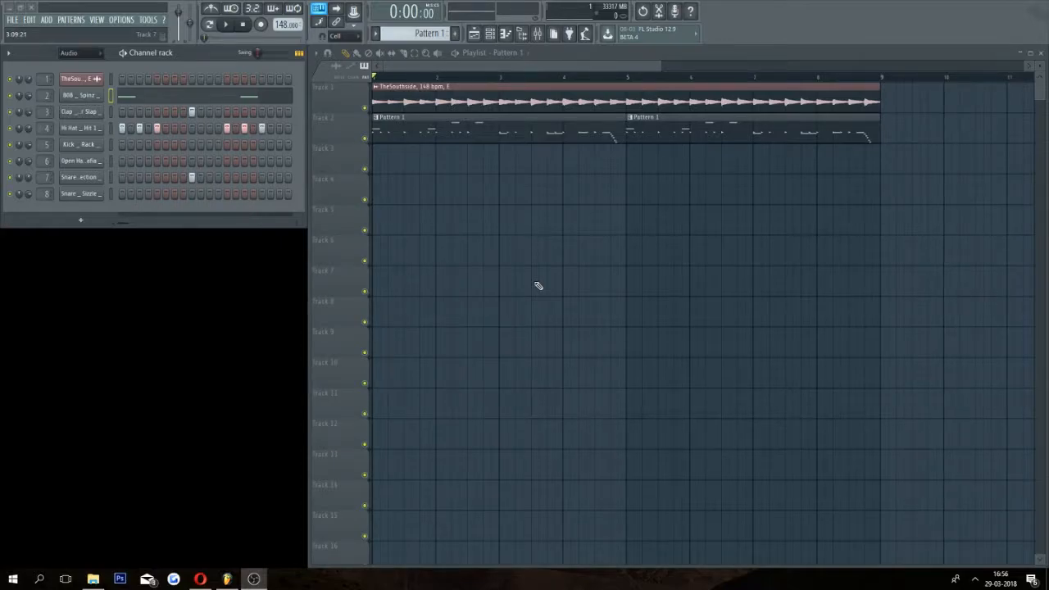
# Add Fruity Parametric EQ 2 to the first slot of the melody loop's mixer track and make band 1 a high-pass filter.
pyautogui.click(538, 33)
pyautogui.click(791, 139)
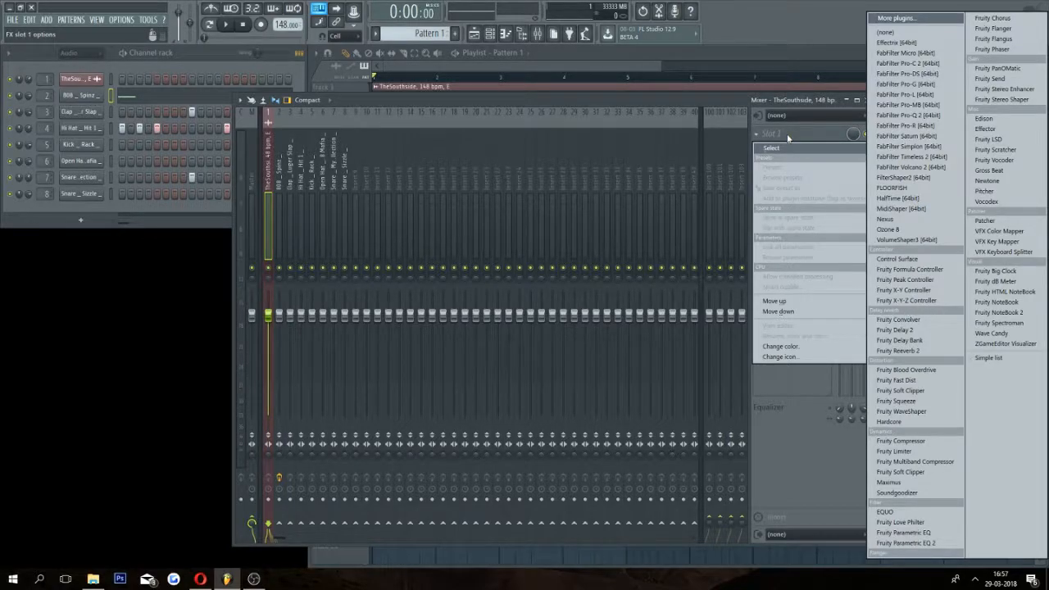
pyautogui.click(895, 542)
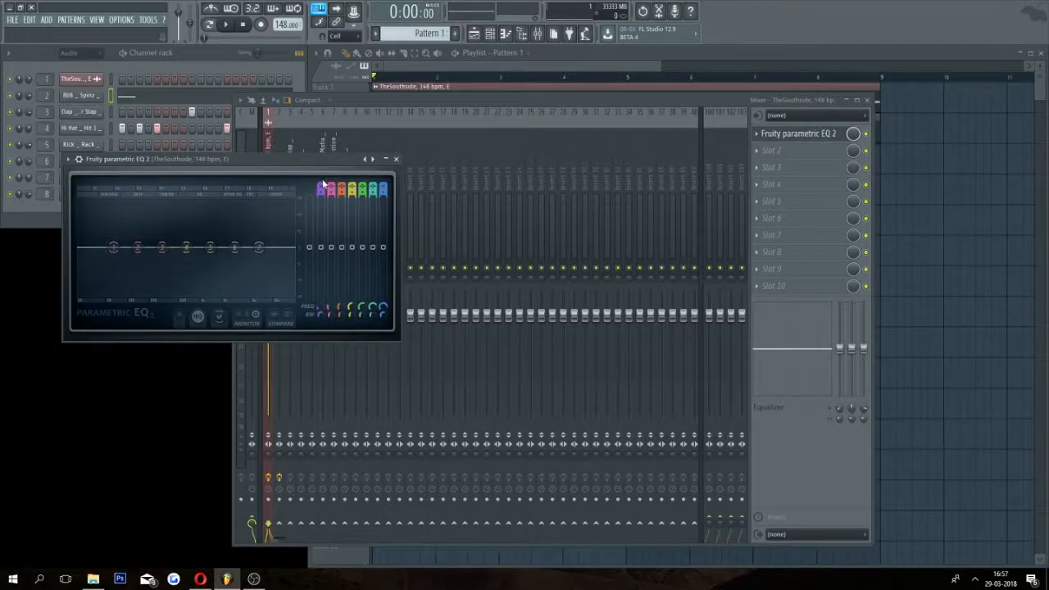
pyautogui.moveTo(317, 172); pyautogui.dragTo(442, 200)
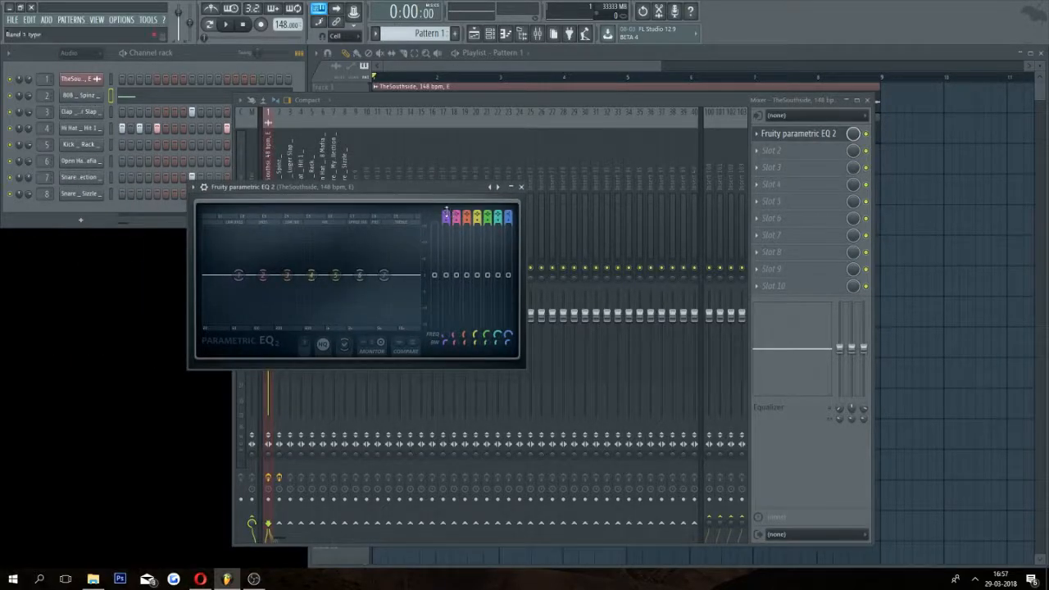
pyautogui.moveTo(446, 215); pyautogui.dragTo(446, 231)
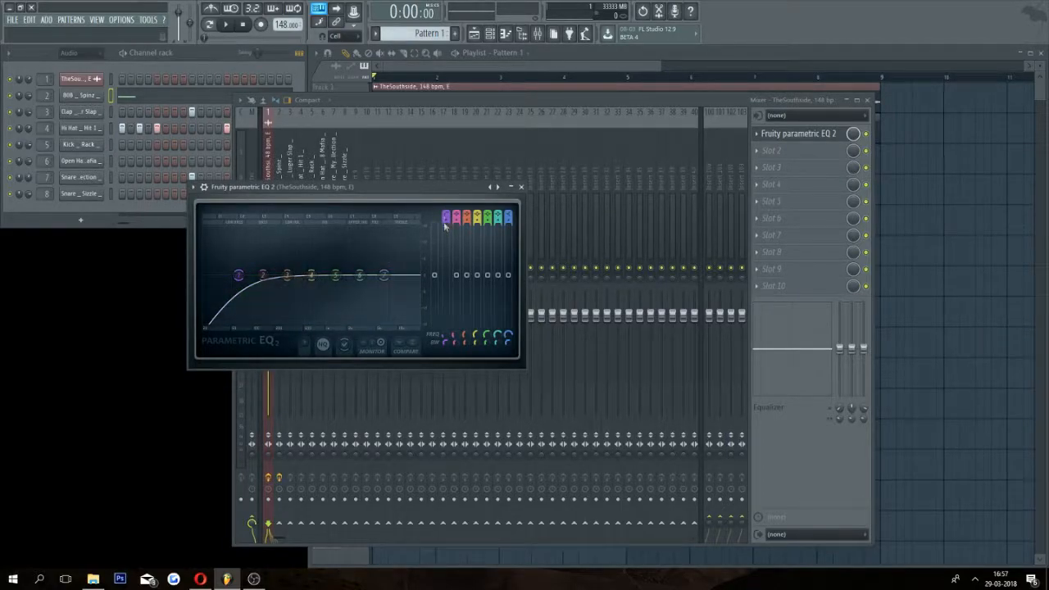
# Steepen the slope of the melody loop's high-pass EQ band, raise its cutoff to about 183 Hz and play back the beat.
pyautogui.scroll(2, 446, 218)
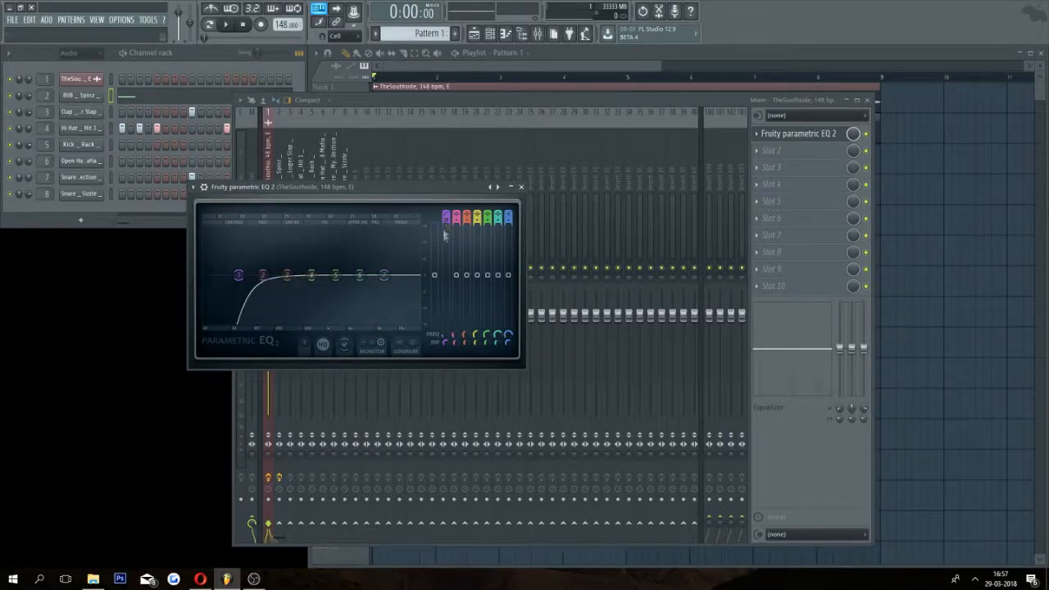
pyautogui.scroll(5, 447, 336)
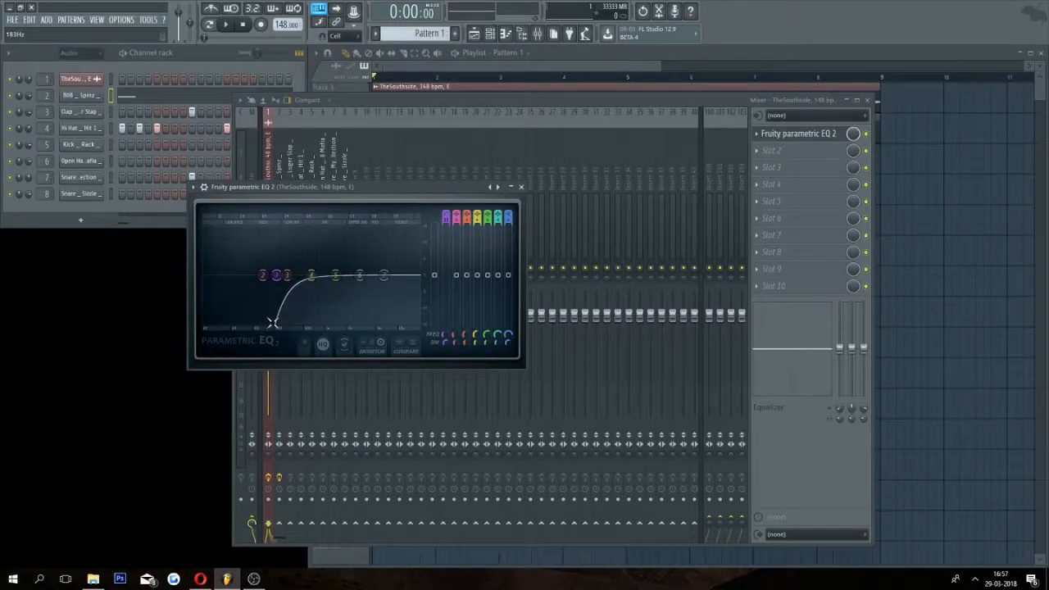
pyautogui.moveTo(333, 188); pyautogui.dragTo(403, 237)
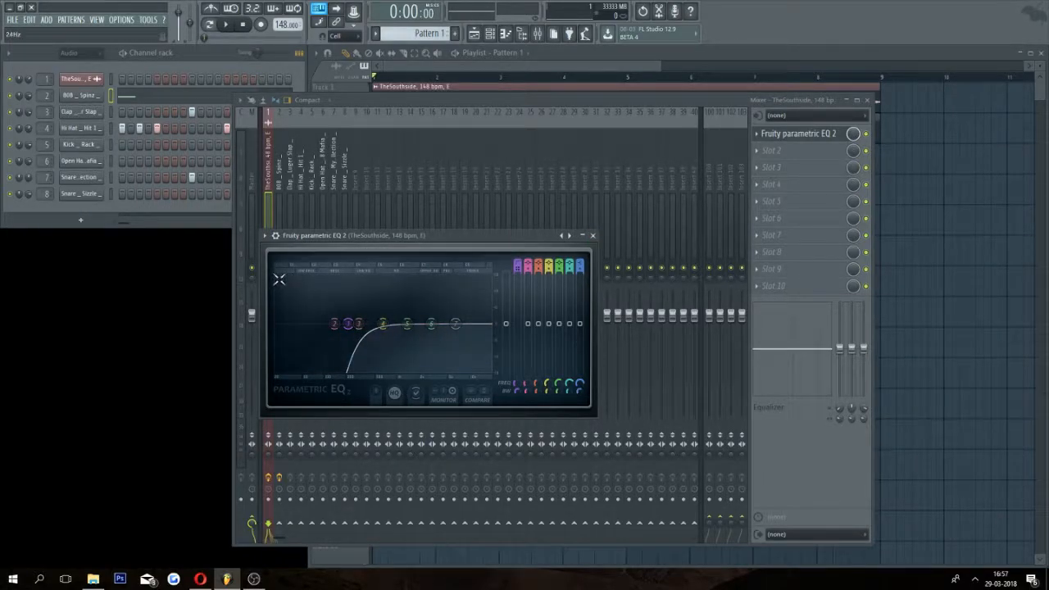
pyautogui.click(592, 235)
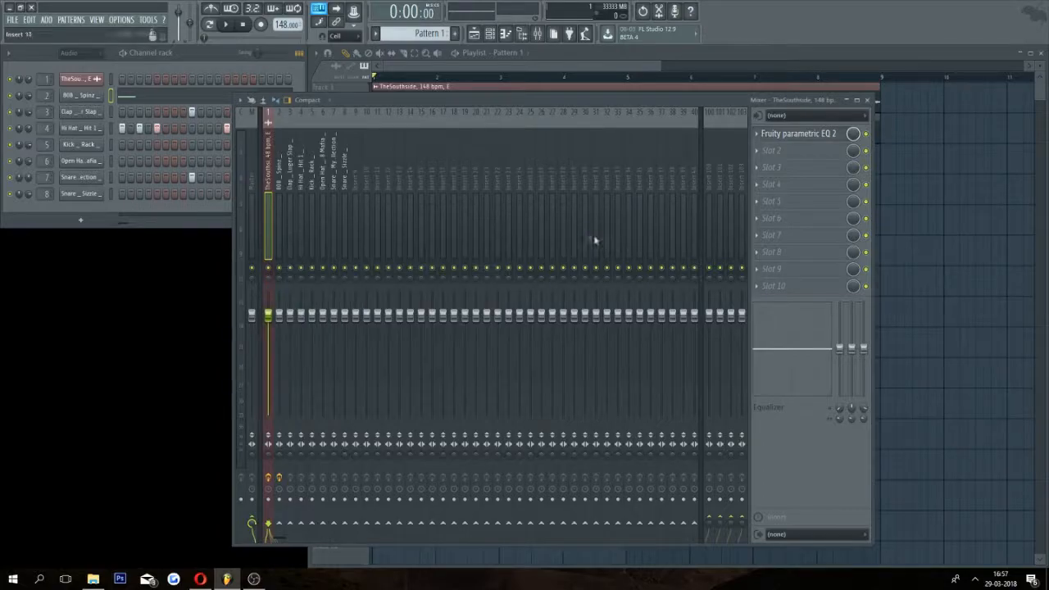
pyautogui.click(229, 25)
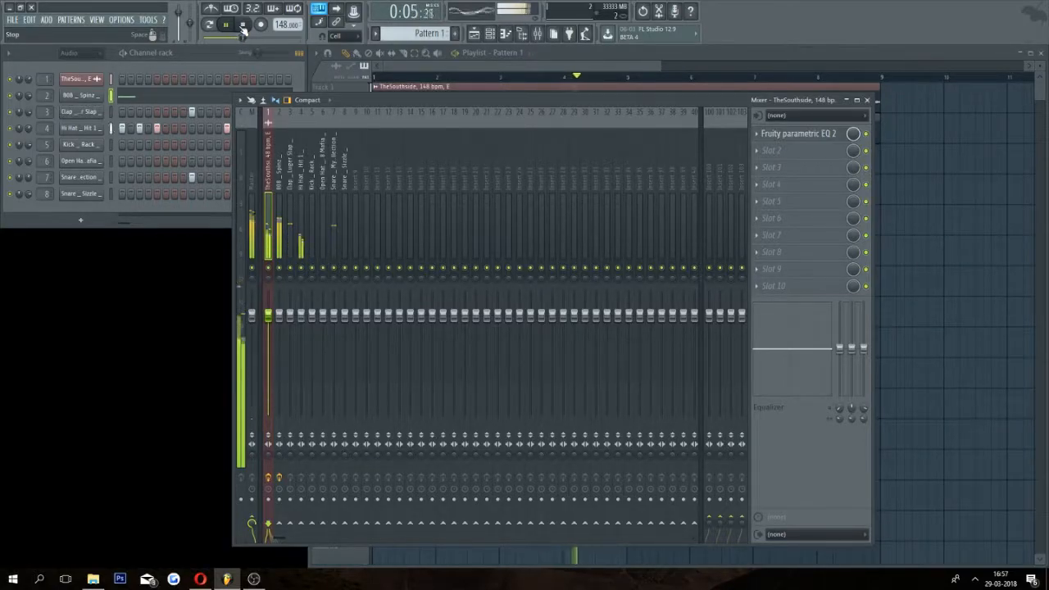
pyautogui.click(243, 26)
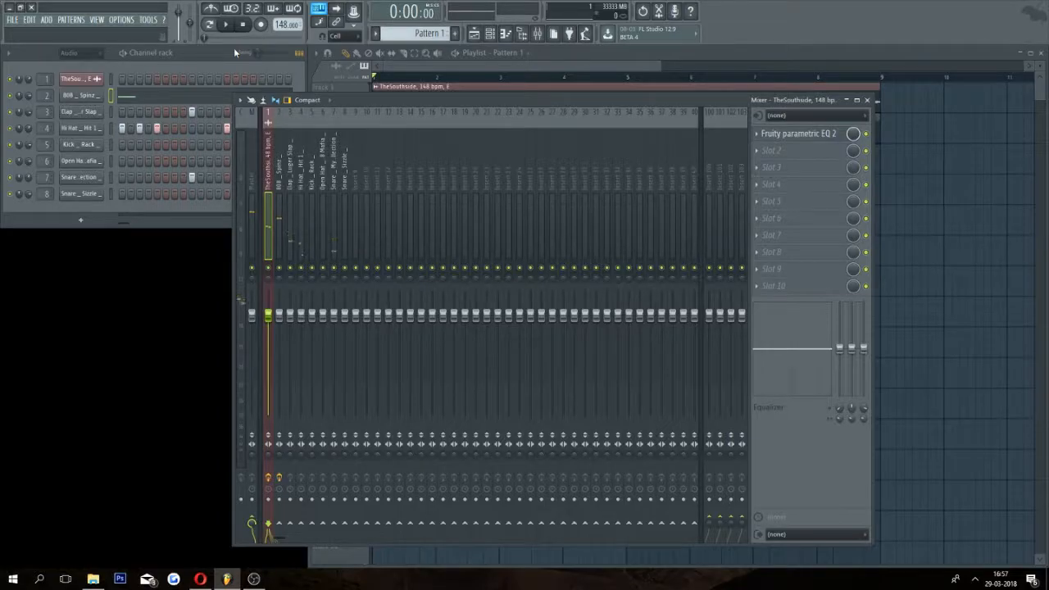
pyautogui.moveTo(351, 100); pyautogui.dragTo(354, 95)
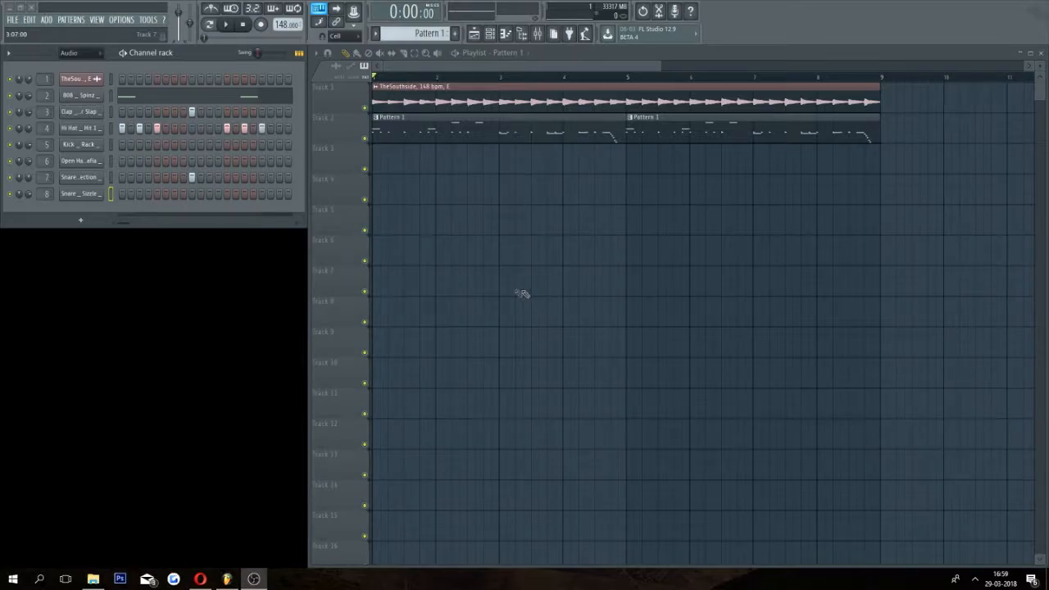
# Add six C5 notes to the Sizzle snare's piano roll, near the end of all four bars and early in bars 2 and 4.
pyautogui.rightClick(98, 193)
pyautogui.click(130, 190)
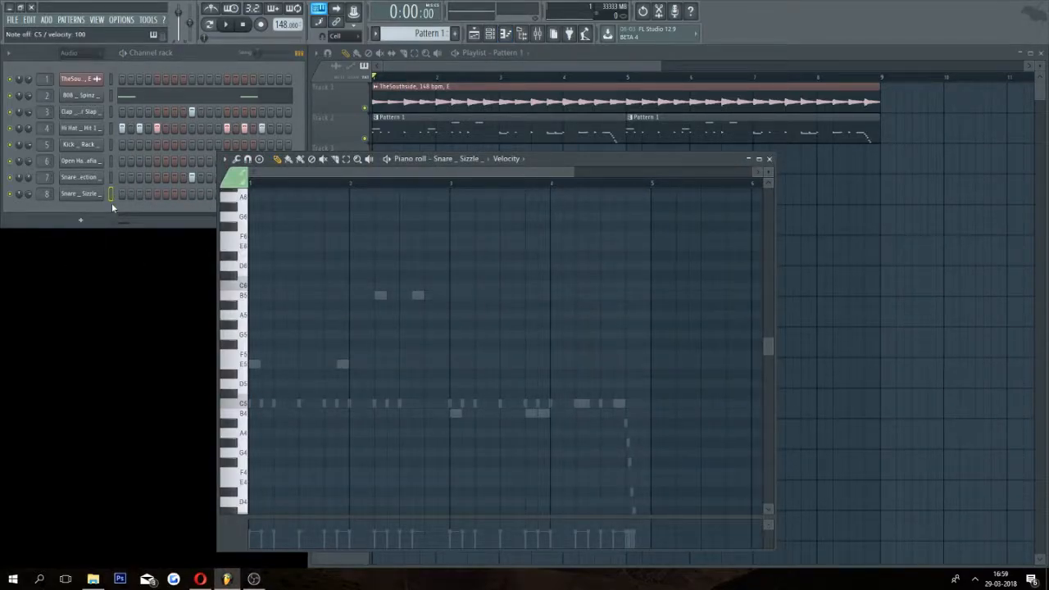
pyautogui.moveTo(565, 163); pyautogui.dragTo(554, 127)
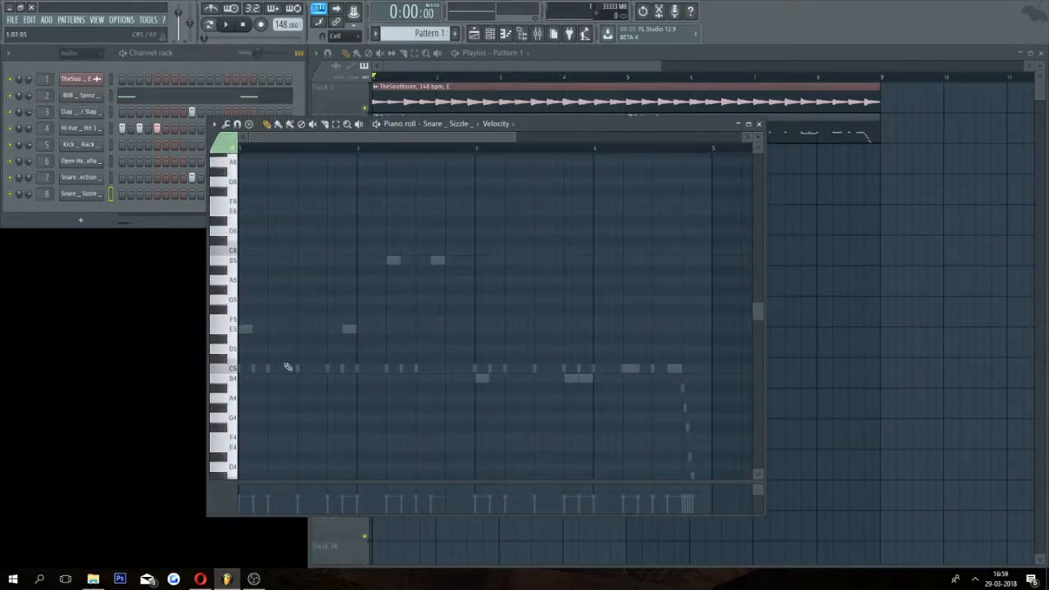
pyautogui.click(347, 368)
pyautogui.click(376, 368)
pyautogui.click(465, 368)
pyautogui.click(580, 368)
pyautogui.click(611, 368)
pyautogui.click(699, 368)
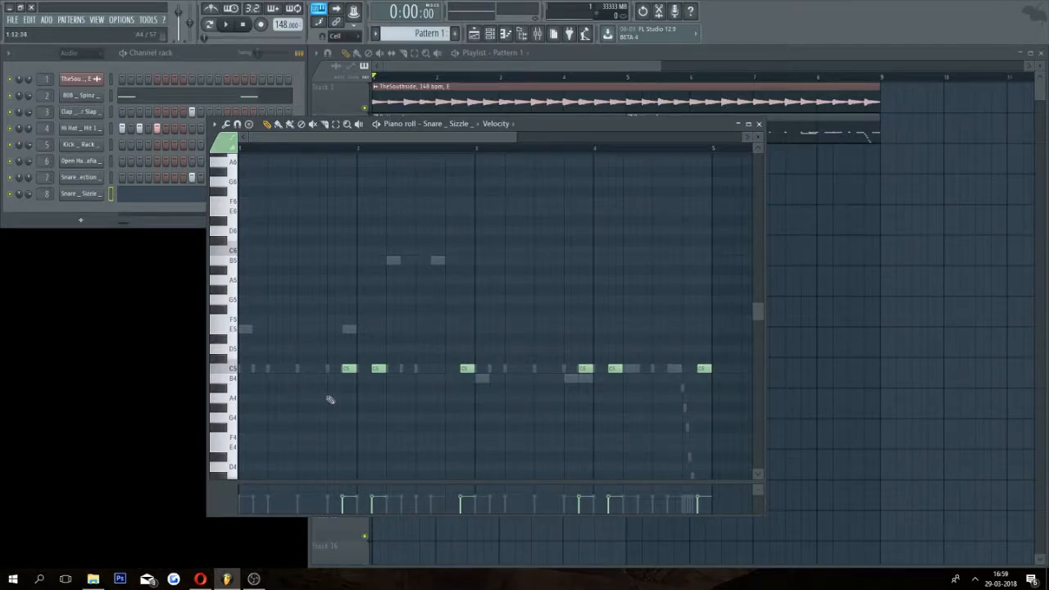
pyautogui.click(759, 124)
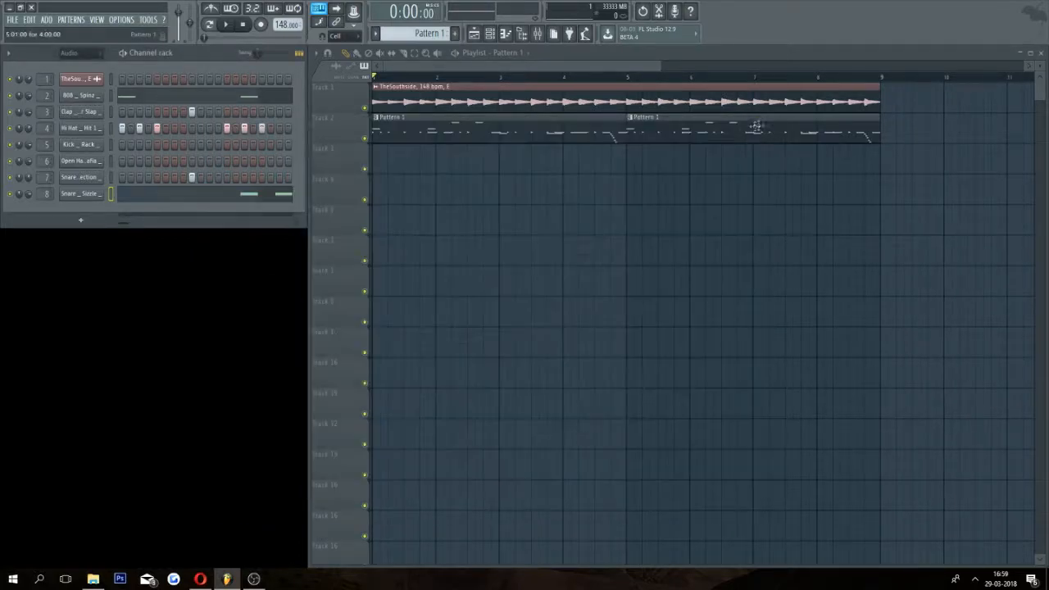
# Play back the beat twice to check the Sizzle snare hits against the melody and 808.
pyautogui.click(226, 25)
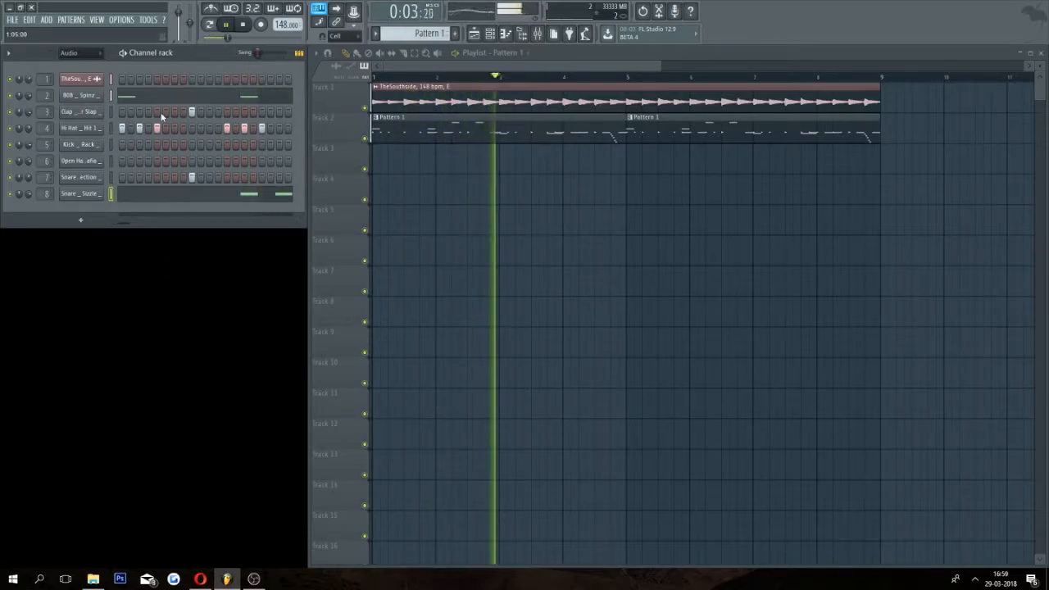
pyautogui.click(246, 25)
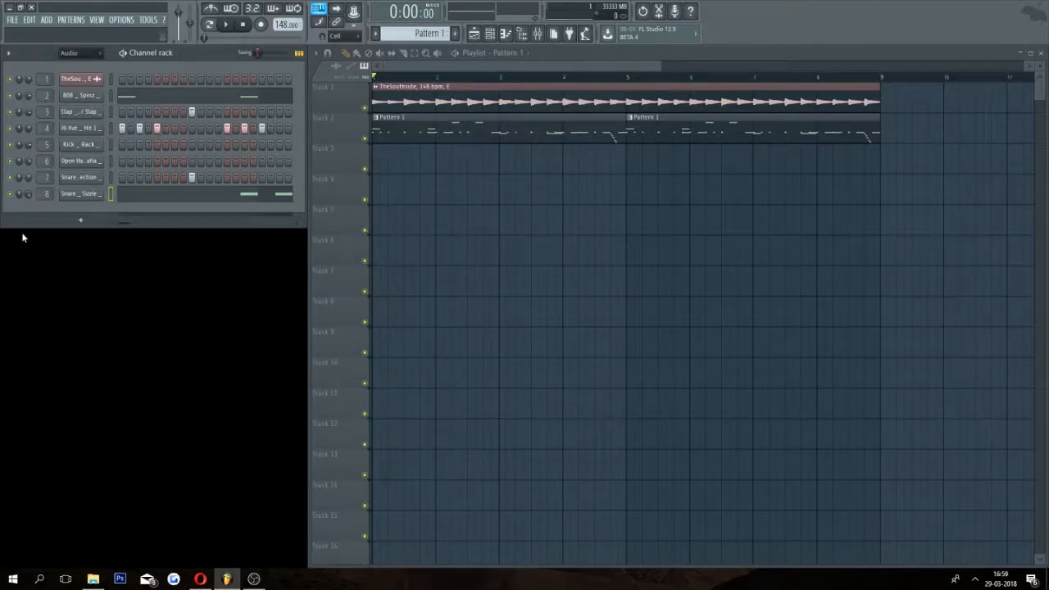
pyautogui.click(225, 25)
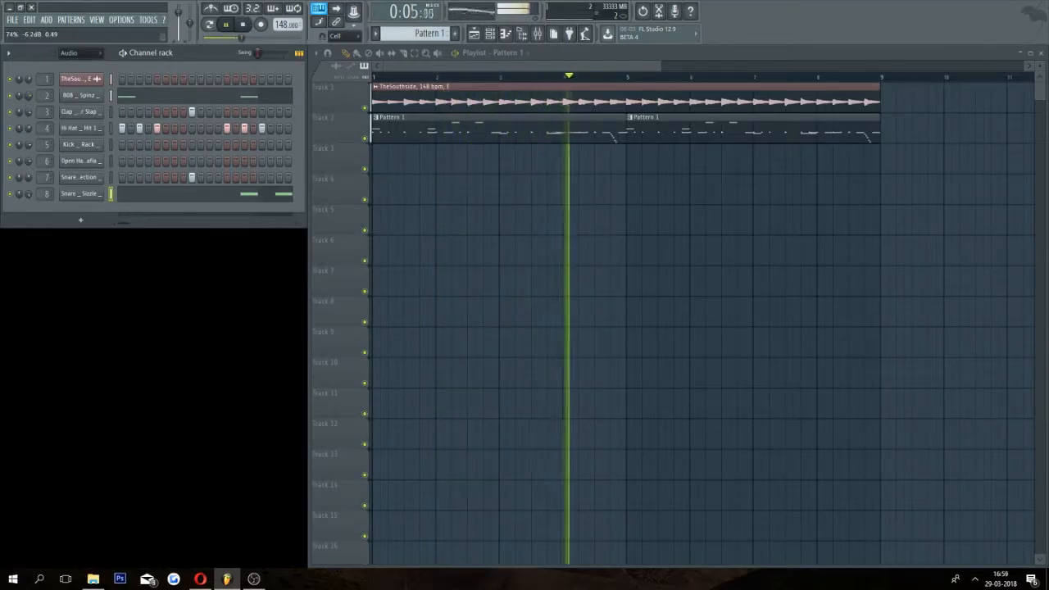
pyautogui.click(245, 25)
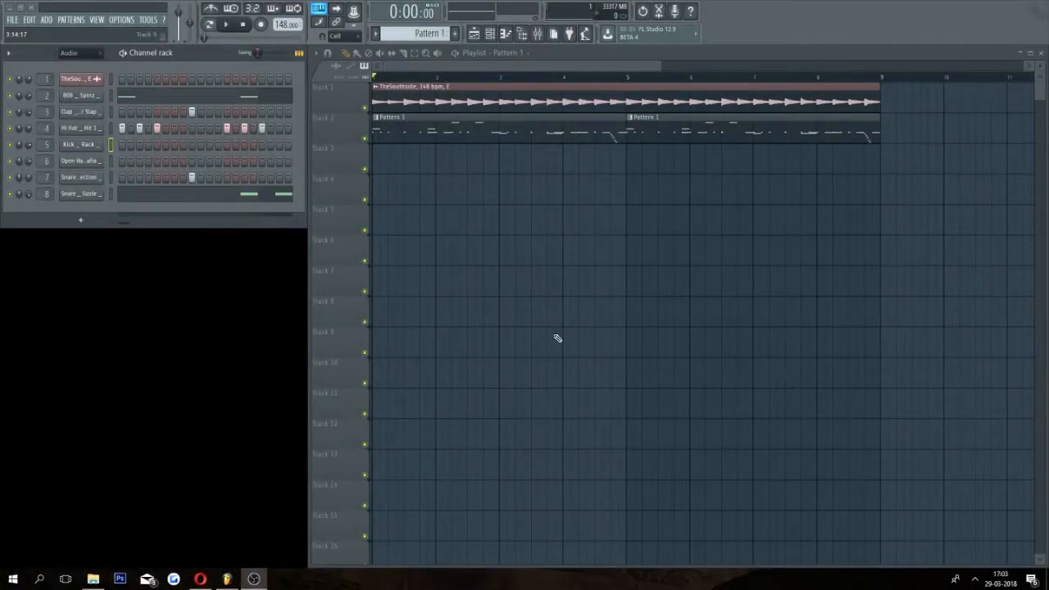
# Add four C5 notes to the kick's piano roll in bars 1 and 2, lined up with the 808 hits.
pyautogui.rightClick(93, 143)
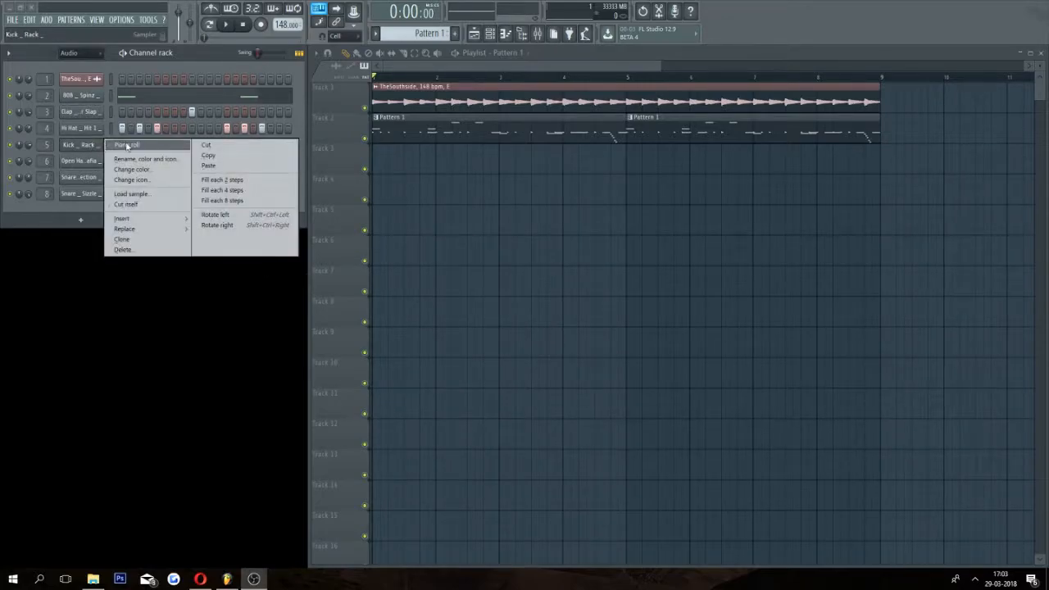
pyautogui.click(125, 144)
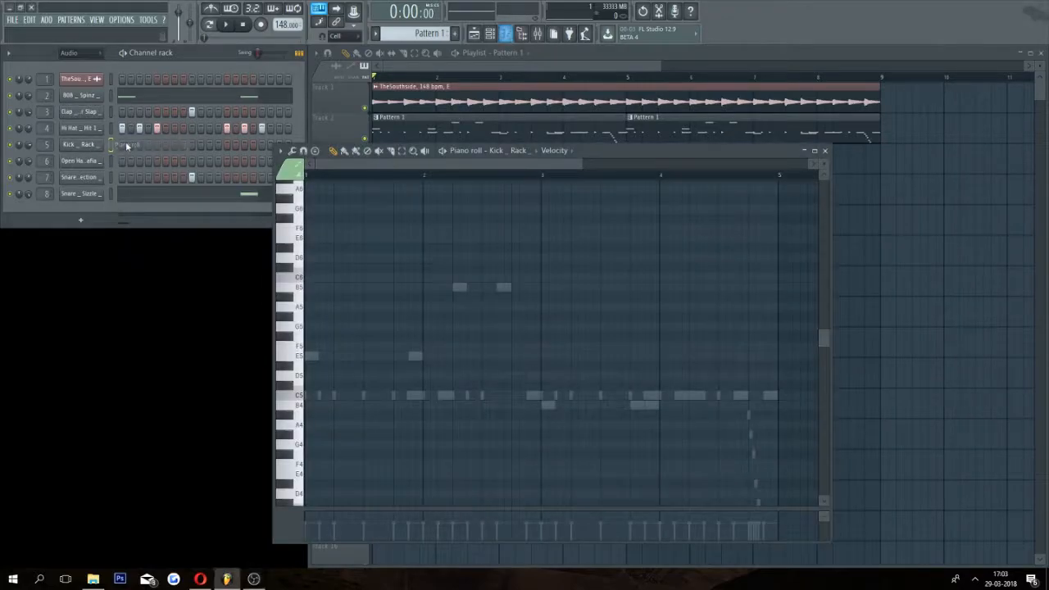
pyautogui.click(311, 398)
pyautogui.click(411, 394)
pyautogui.click(445, 395)
pyautogui.moveTo(443, 402); pyautogui.dragTo(458, 402)
pyautogui.click(500, 398)
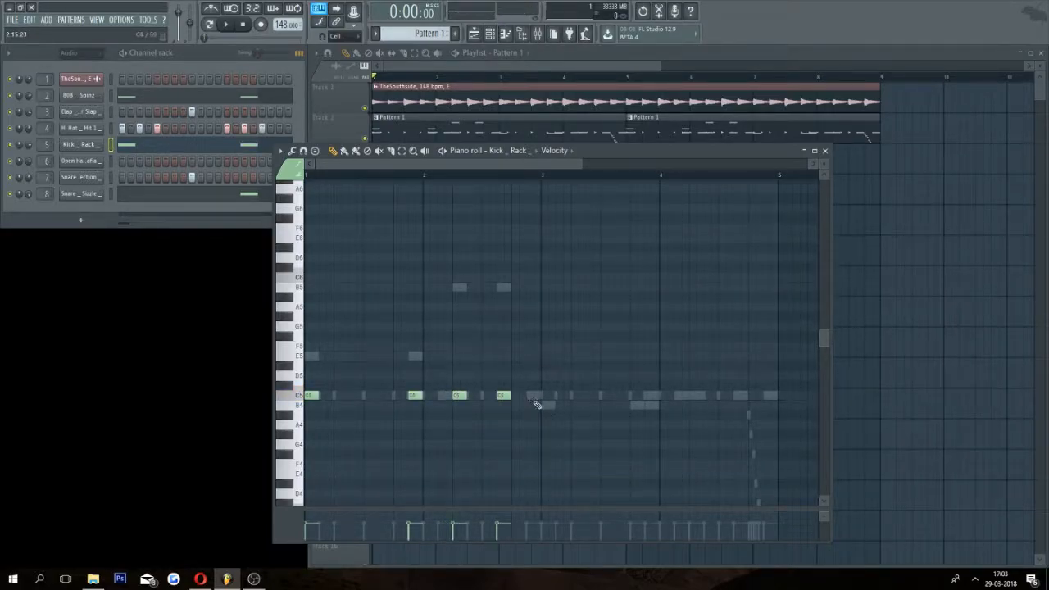
# Add five more C5 kick notes across bars 3 and 4, starting on the first beat of bar 3.
pyautogui.click(547, 396)
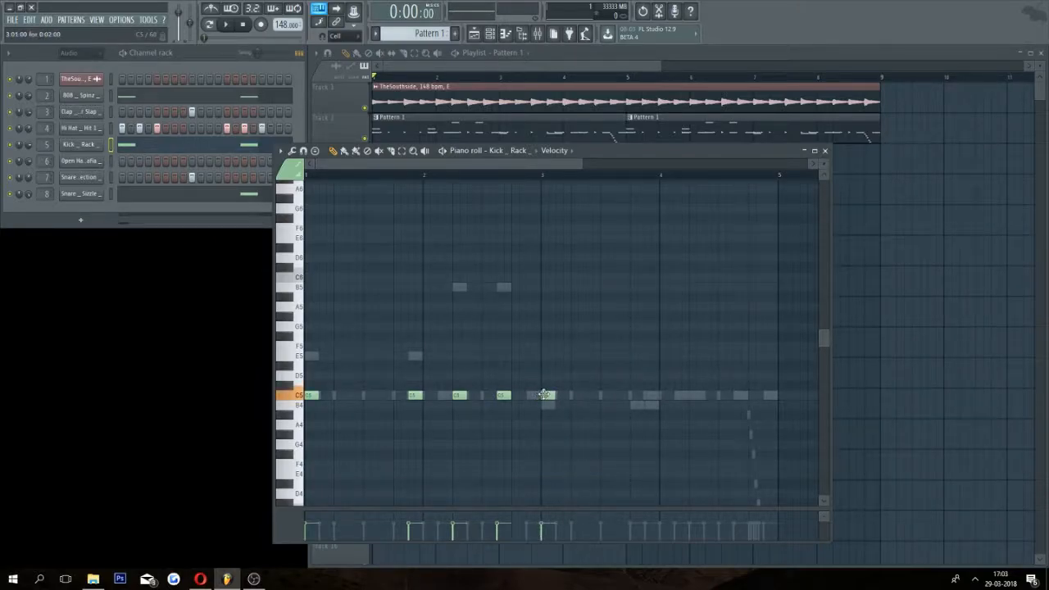
pyautogui.click(591, 397)
pyautogui.click(650, 397)
pyautogui.click(693, 397)
pyautogui.click(737, 395)
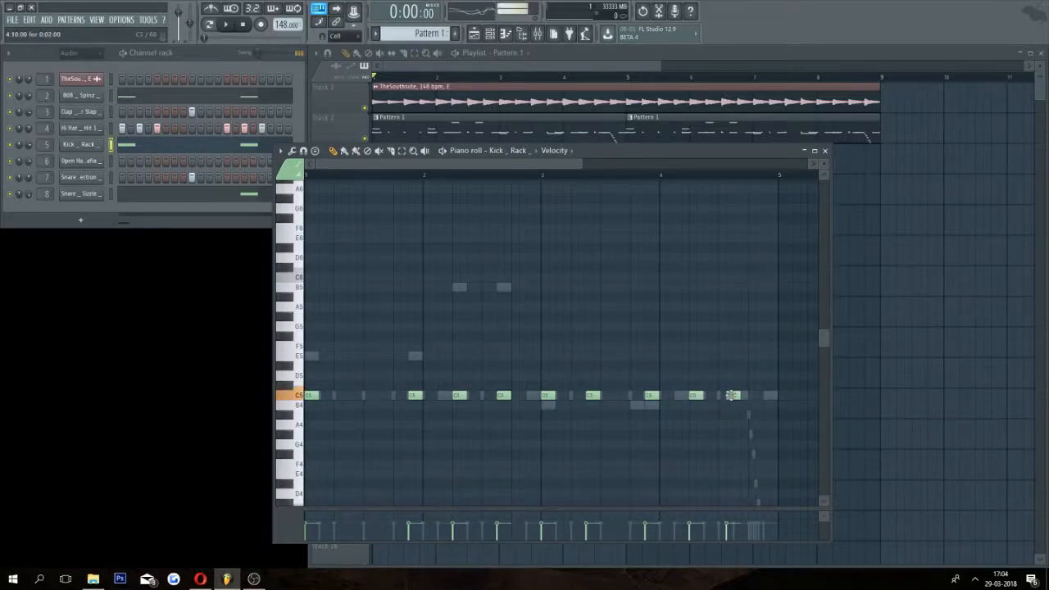
pyautogui.click(825, 151)
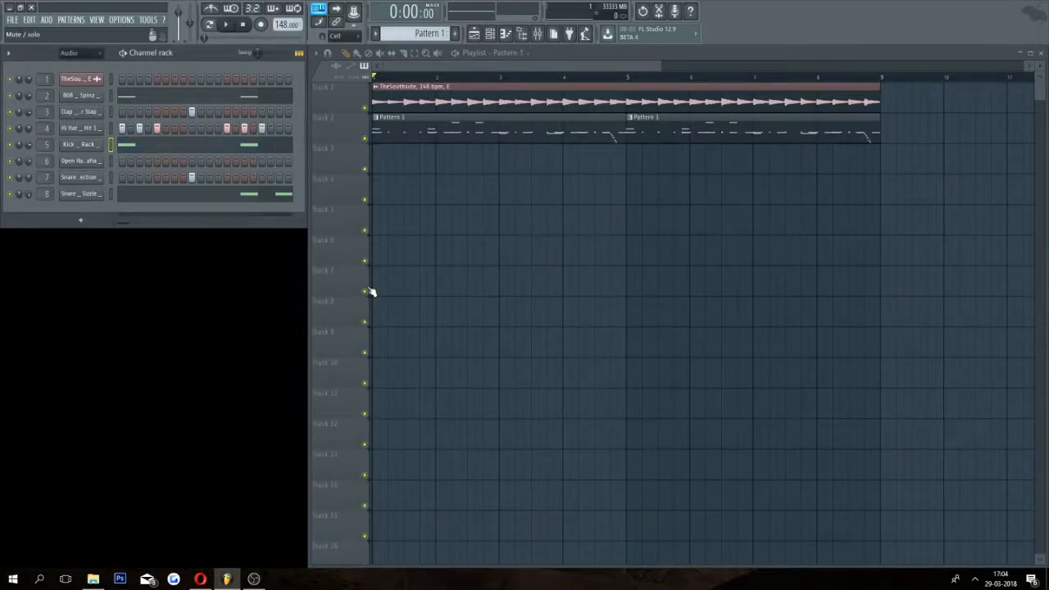
# Play back the beat with the kick and raise the kick track's fader in the mixer.
pyautogui.click(229, 29)
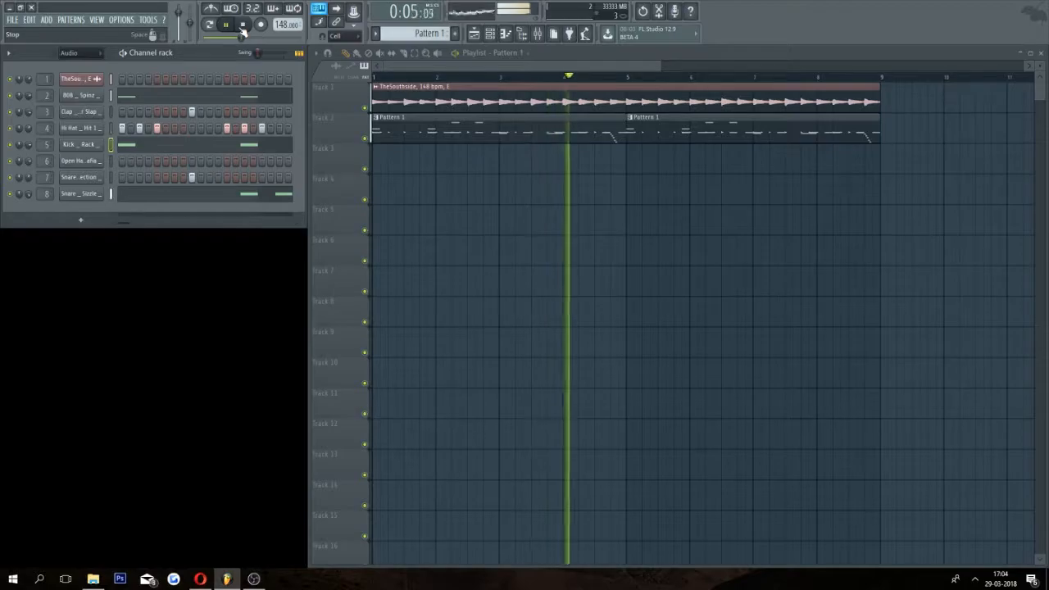
pyautogui.click(243, 25)
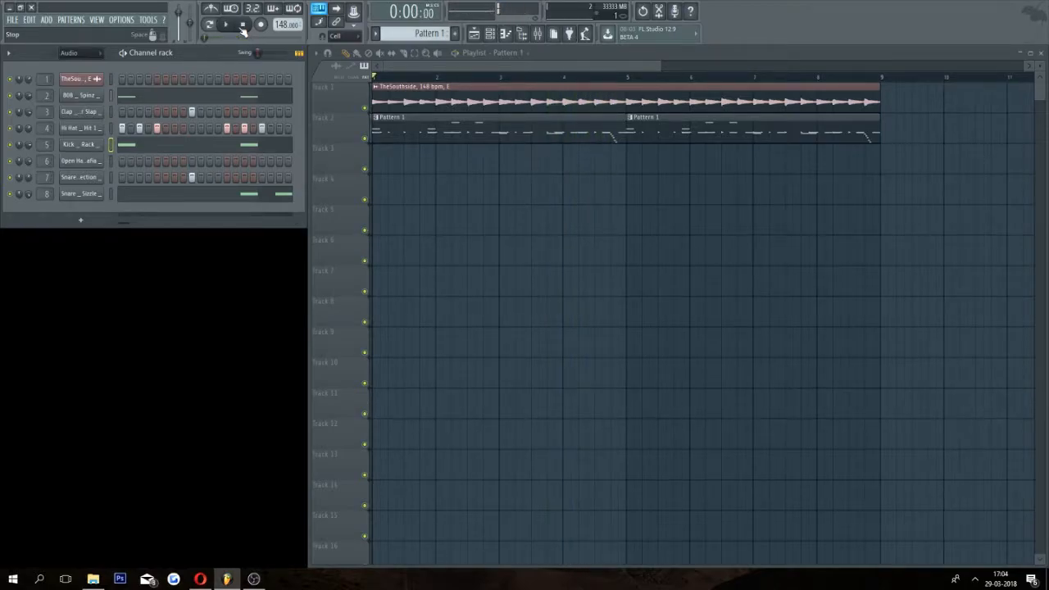
pyautogui.click(538, 33)
pyautogui.click(293, 287)
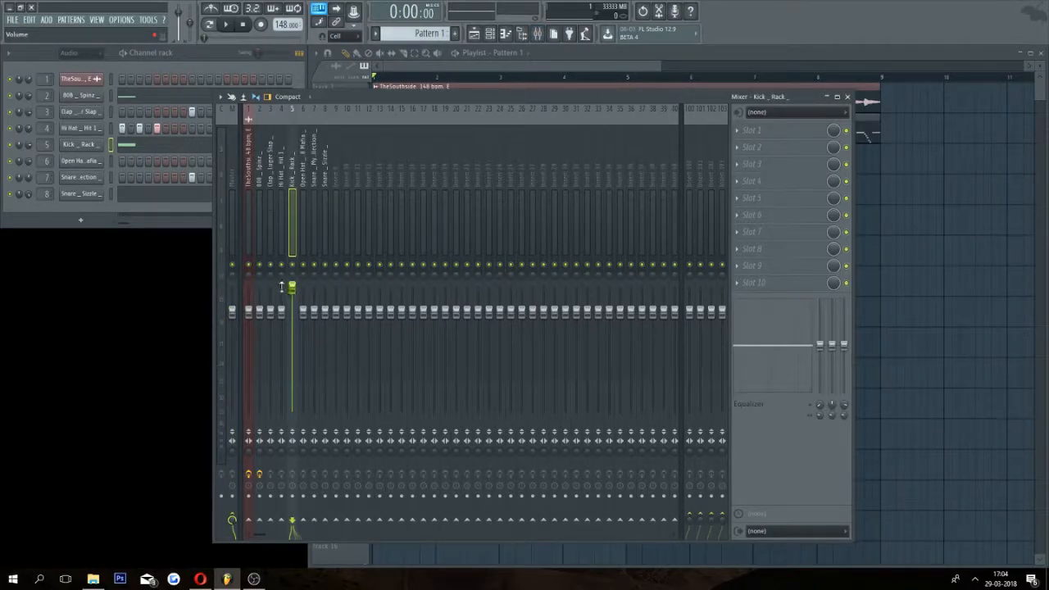
# Add Fruity Soft Clipper to the first effect slot of the master track.
pyautogui.click(233, 177)
pyautogui.click(754, 132)
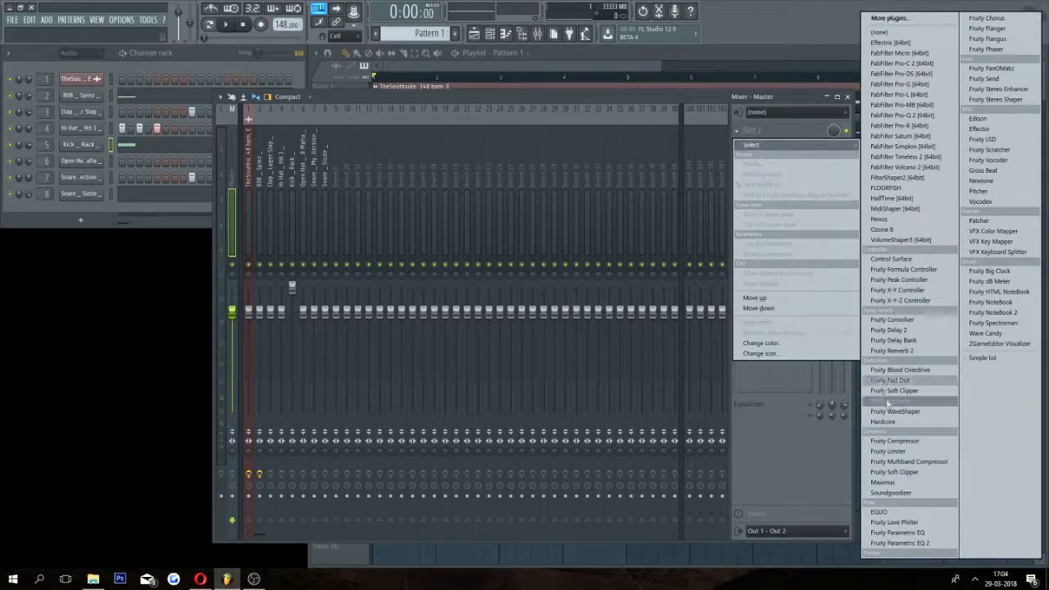
pyautogui.click(902, 391)
pyautogui.moveTo(112, 181); pyautogui.dragTo(424, 296)
pyautogui.click(506, 294)
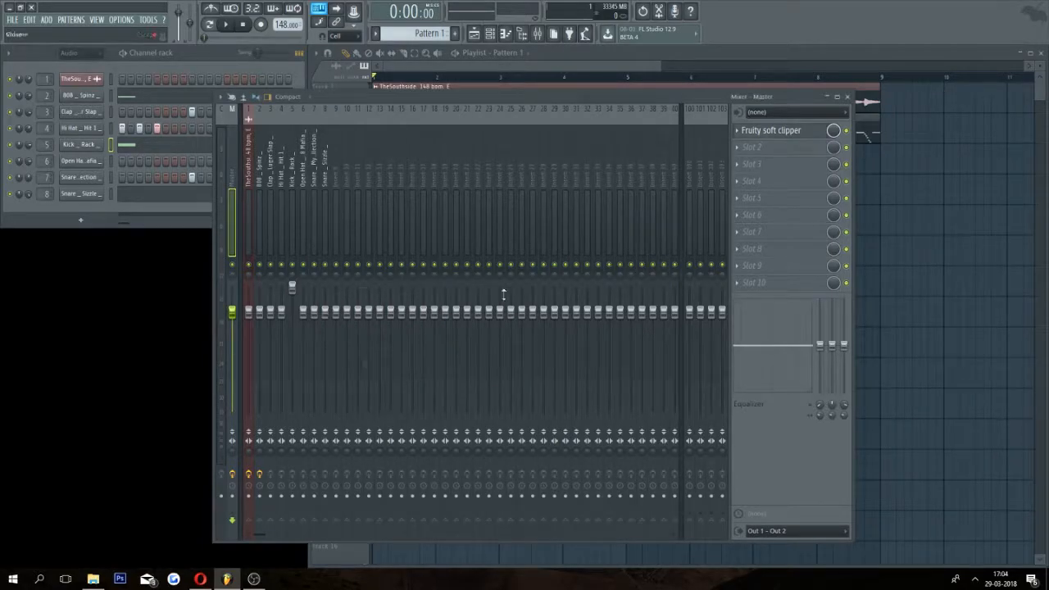
# Set the kick channel's volume to about 79%, close the mixer and play back the beat.
pyautogui.press('F6')
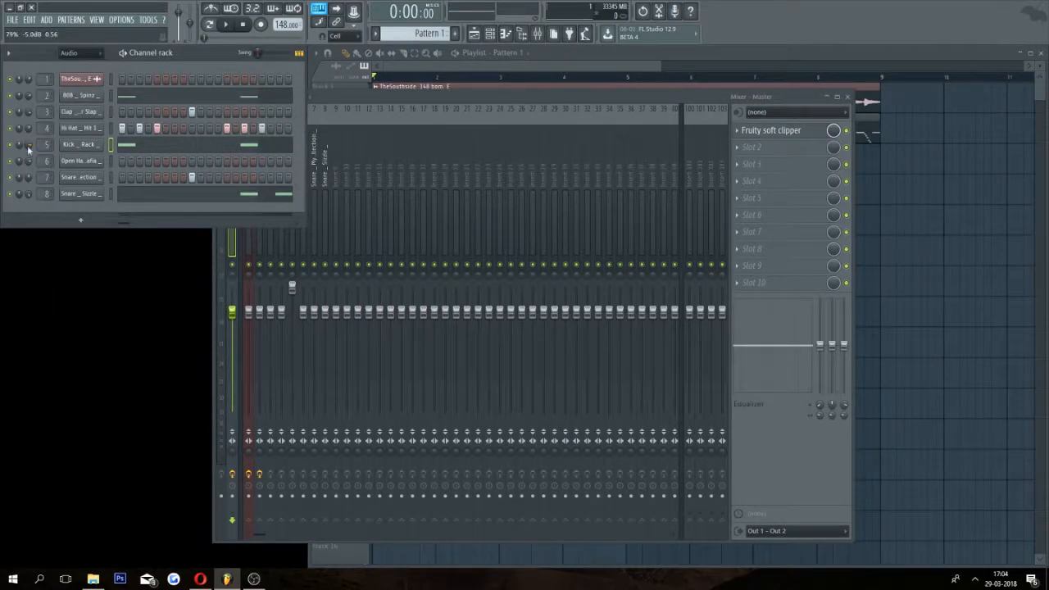
pyautogui.press('F9')
pyautogui.click(236, 24)
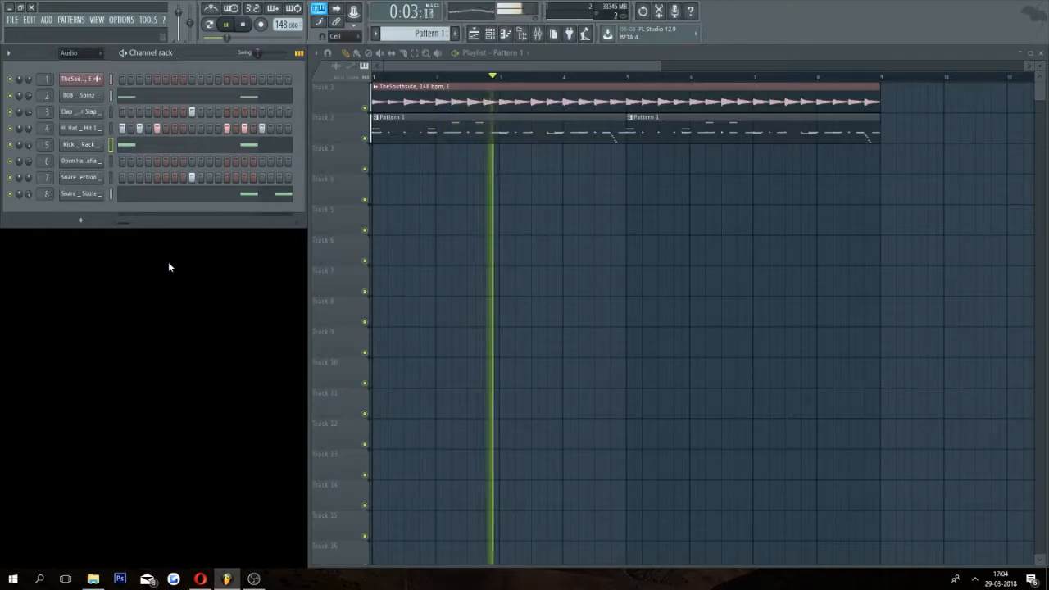
pyautogui.click(251, 27)
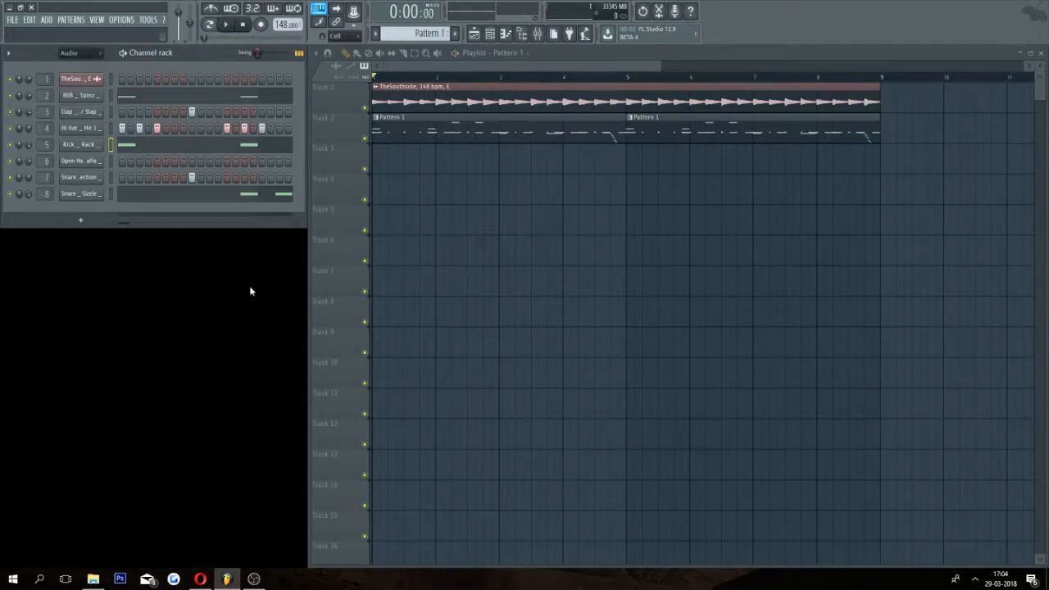
# Add four C5 notes to the Open Hat's piano roll, one on the second beat of each bar, and play back the beat.
pyautogui.rightClick(83, 163)
pyautogui.click(125, 163)
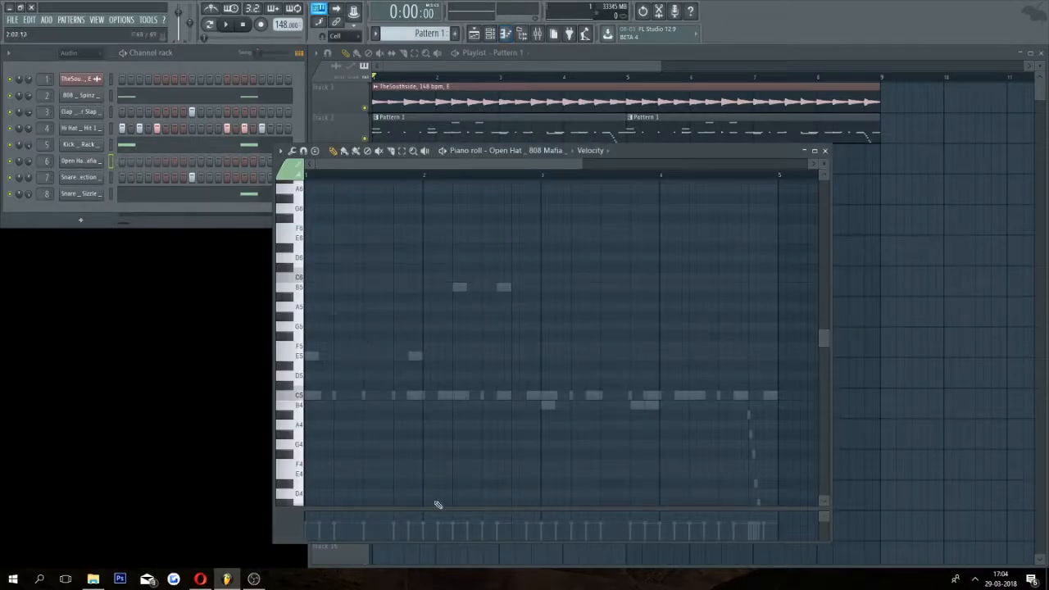
pyautogui.click(339, 397)
pyautogui.click(459, 396)
pyautogui.click(577, 396)
pyautogui.click(696, 396)
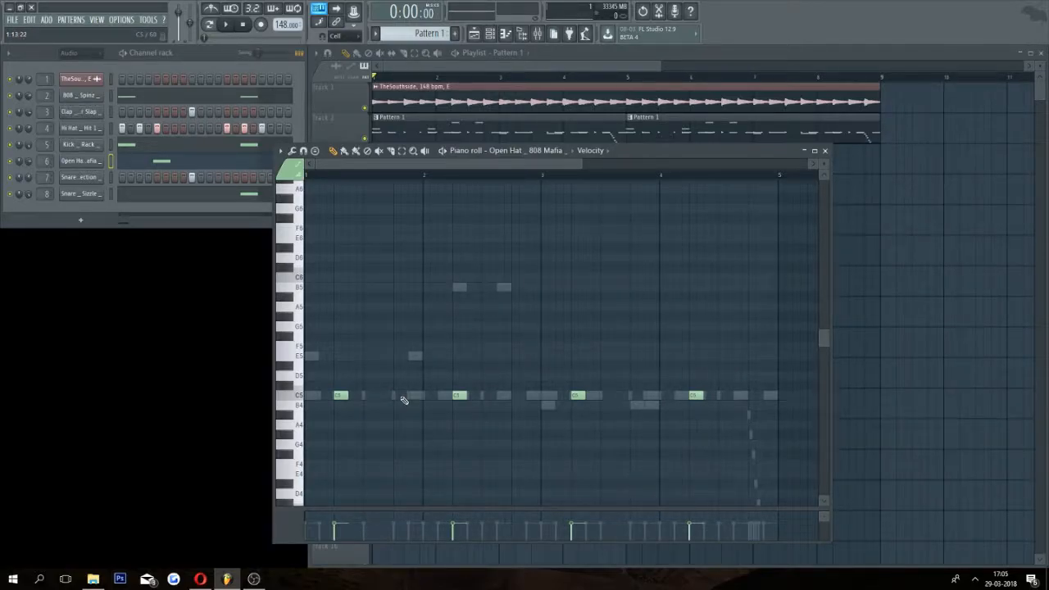
pyautogui.click(826, 150)
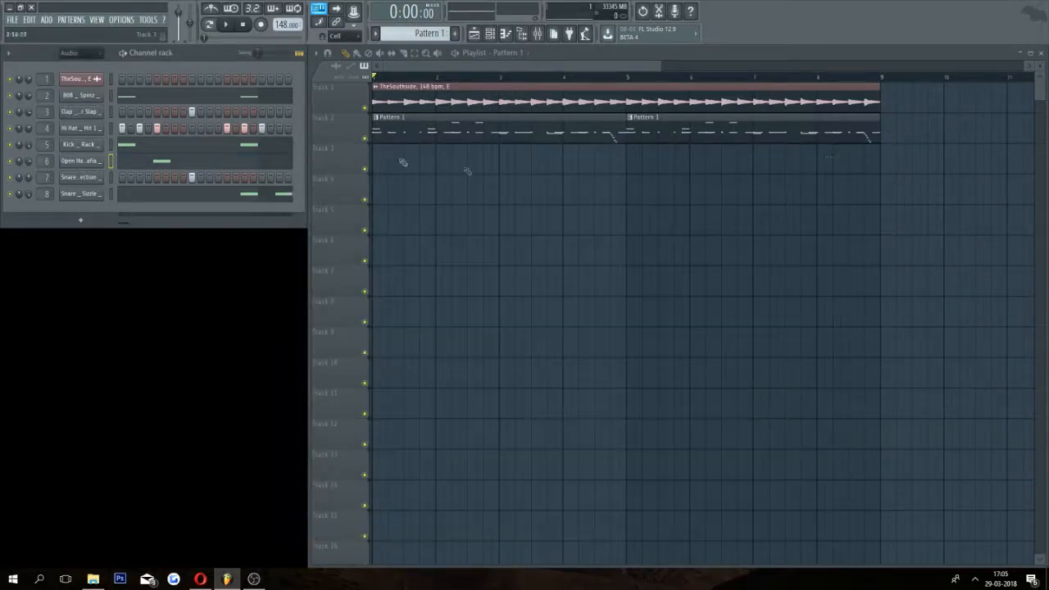
pyautogui.click(225, 25)
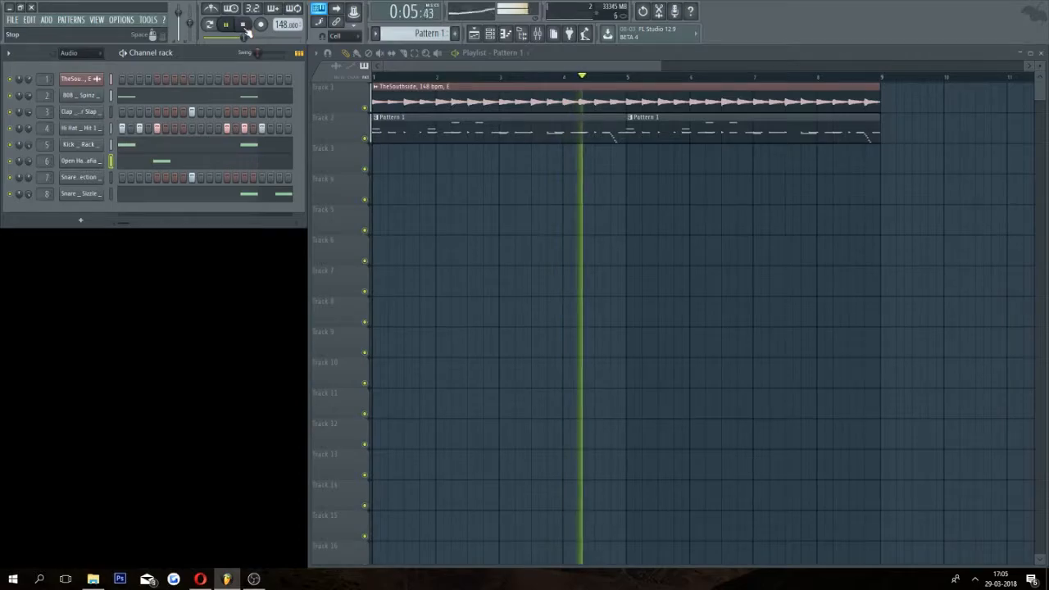
pyautogui.click(243, 25)
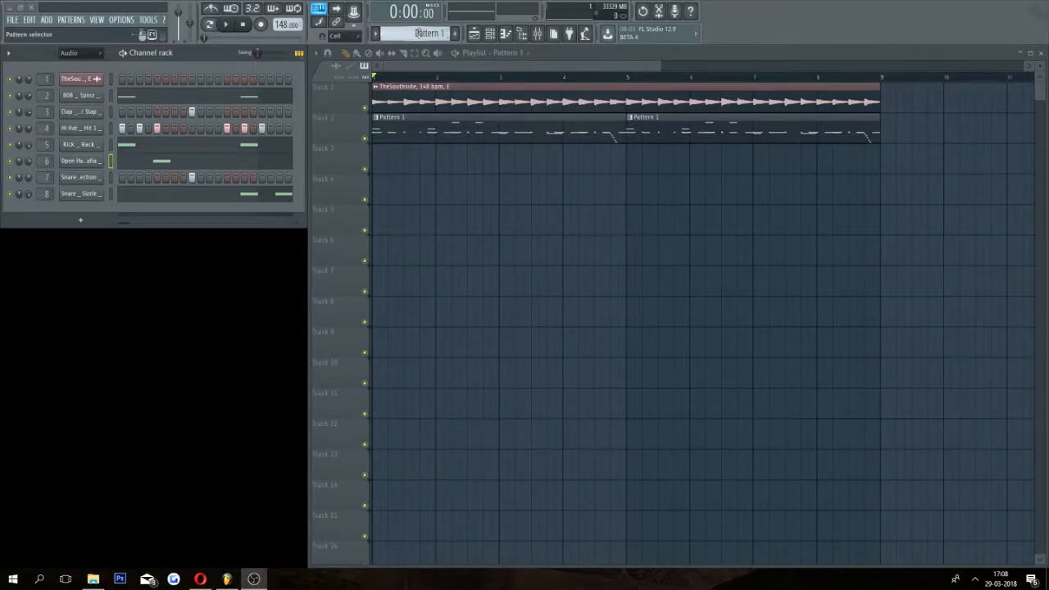
# Delete the first Pattern 1 clip from the playlist and split the pattern by channel.
pyautogui.rightClick(461, 131)
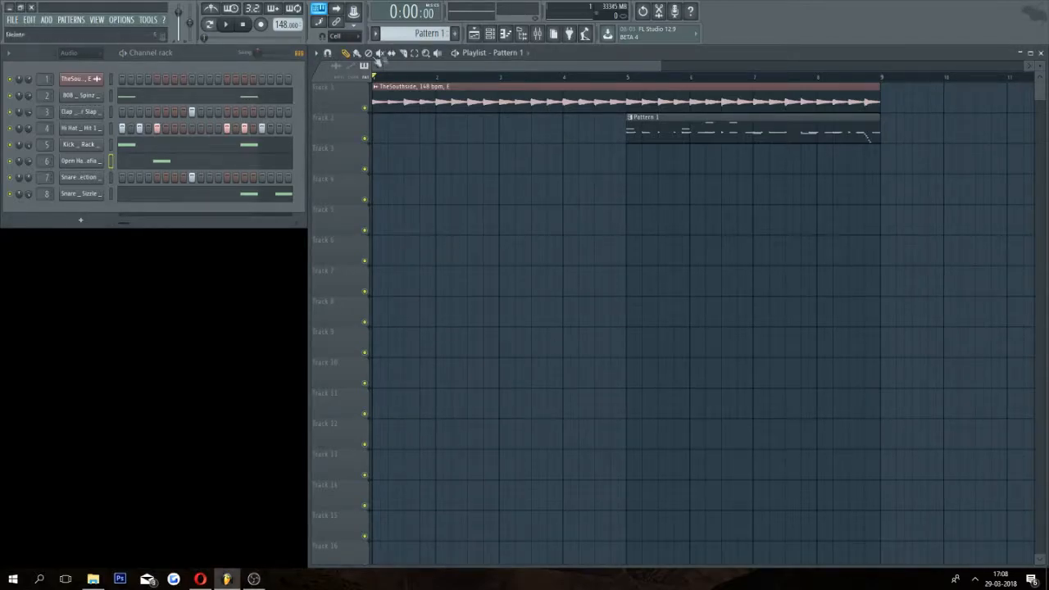
pyautogui.click(418, 33)
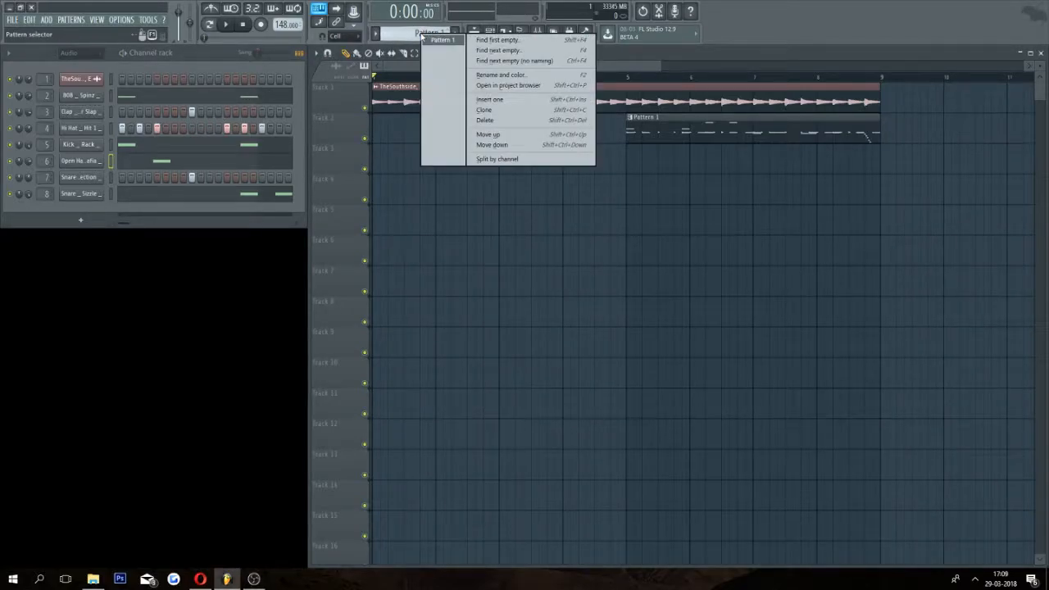
pyautogui.click(528, 160)
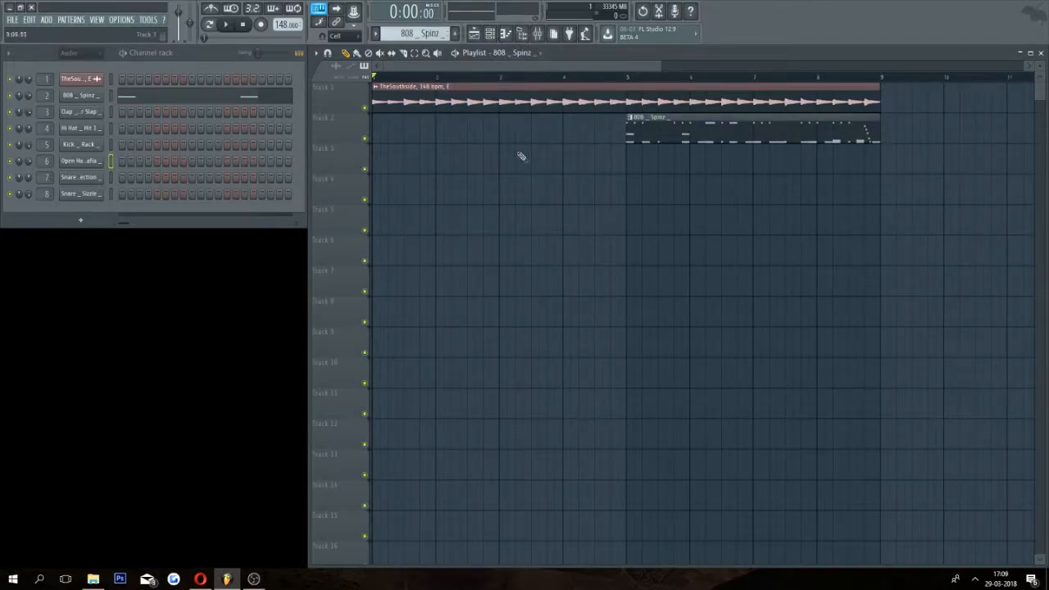
pyautogui.click(538, 32)
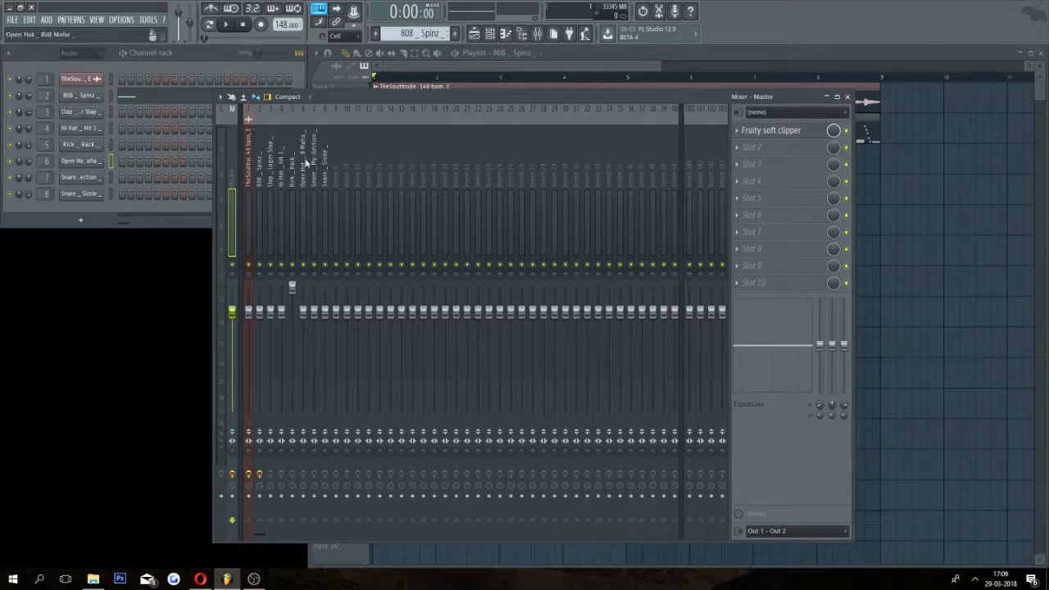
pyautogui.click(846, 96)
# Separate the stacked split-pattern clips and delete them all from the playlist, leaving only the melody loop.
pyautogui.moveTo(796, 126); pyautogui.dragTo(541, 167)
pyautogui.moveTo(725, 131); pyautogui.dragTo(717, 196)
pyautogui.moveTo(698, 134); pyautogui.dragTo(717, 328)
pyautogui.rightClick(714, 317)
pyautogui.rightClick(661, 254)
pyautogui.rightClick(608, 166)
pyautogui.rightClick(625, 187)
pyautogui.rightClick(687, 141)
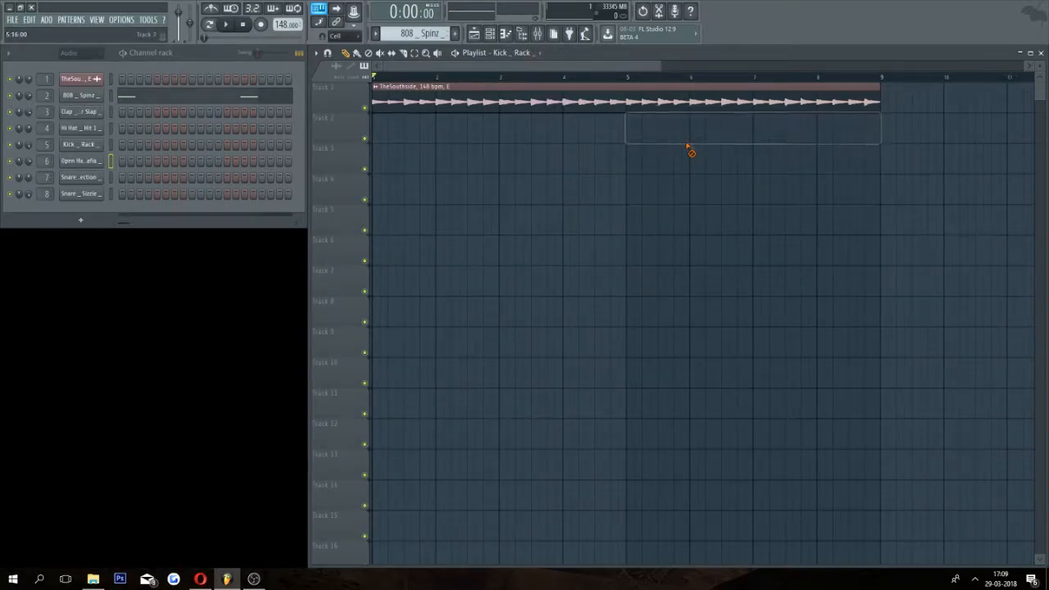
# Place two more copies of the melody loop end to end on Track 1 so it runs to bar 25.
pyautogui.moveTo(666, 67); pyautogui.dragTo(1023, 67)
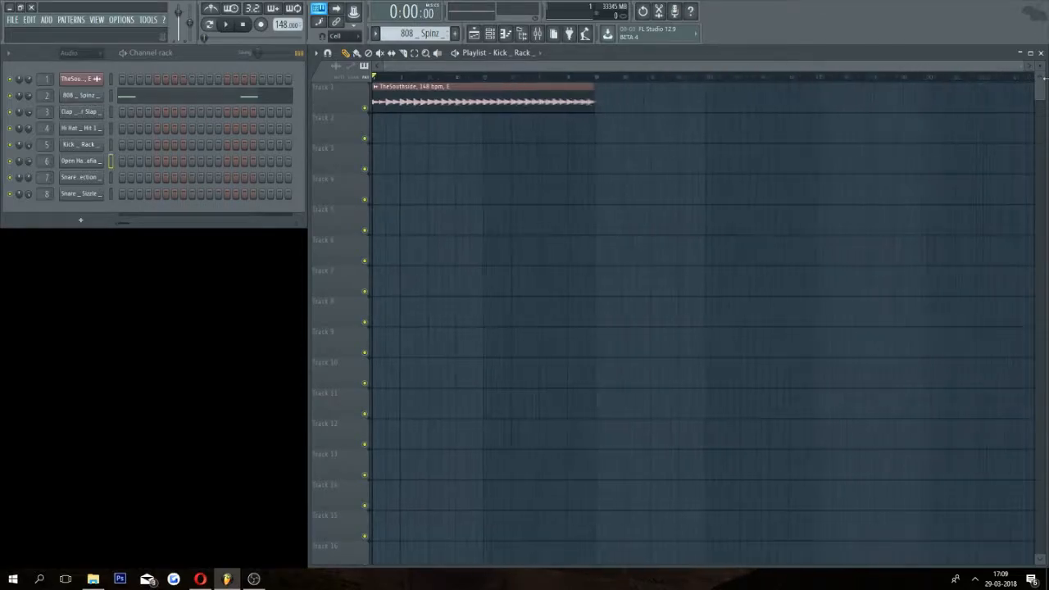
pyautogui.click(429, 83)
pyautogui.click(589, 95)
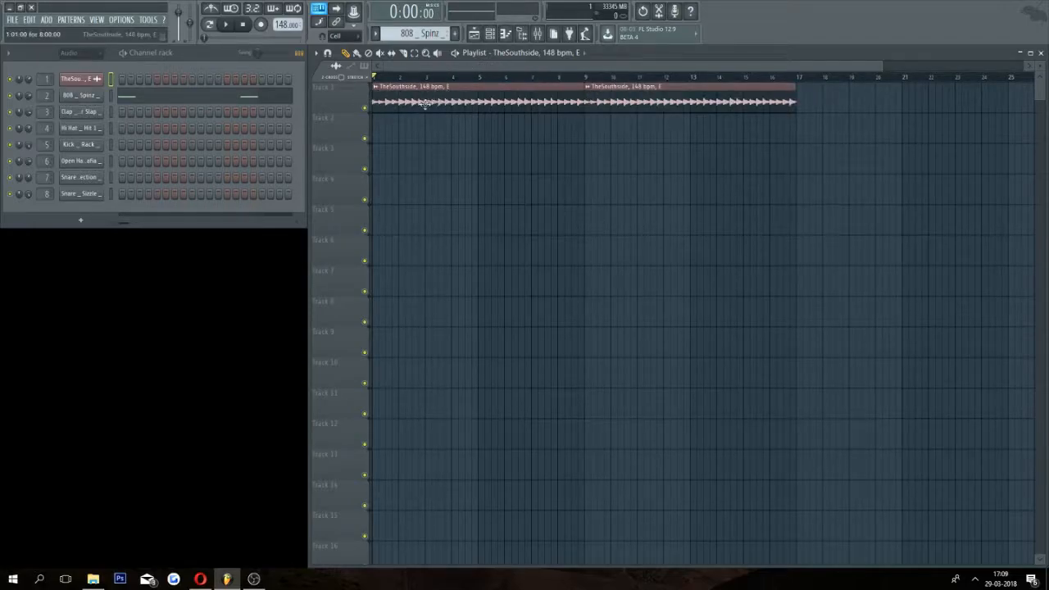
pyautogui.moveTo(499, 69); pyautogui.dragTo(665, 71)
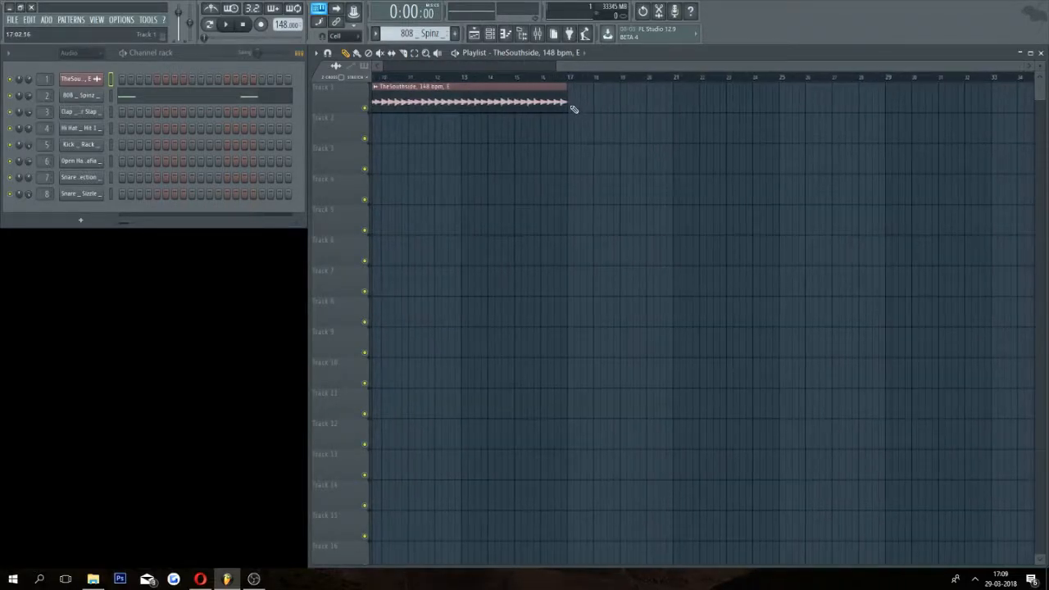
pyautogui.click(572, 105)
pyautogui.moveTo(503, 68); pyautogui.dragTo(377, 67)
pyautogui.moveTo(919, 65); pyautogui.dragTo(1035, 65)
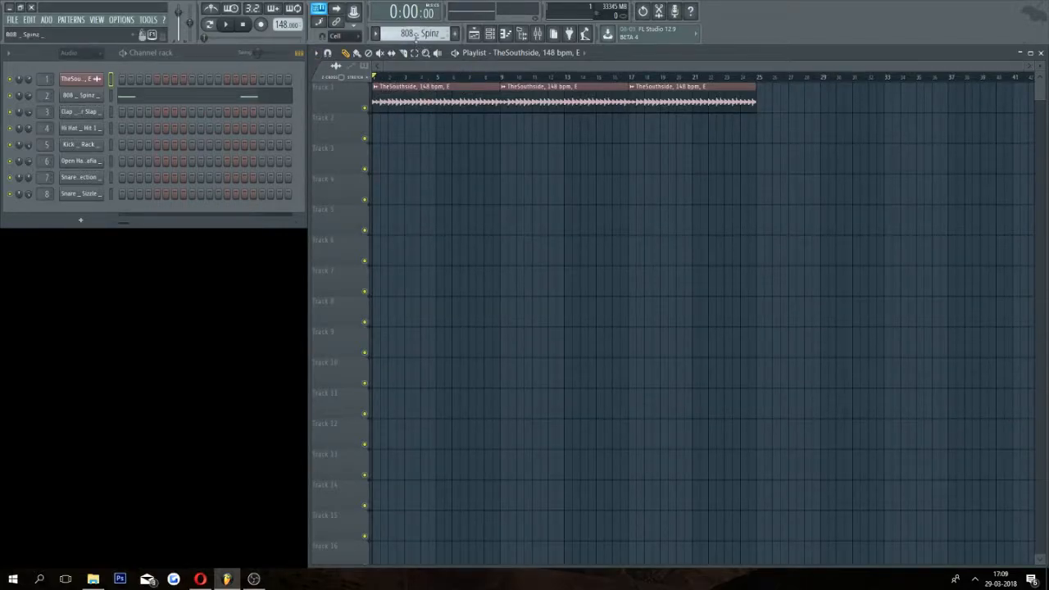
# Fill bars 9 to 25 with the 808, clap and hi-hat patterns on Tracks 2, 3 and 4.
pyautogui.moveTo(500, 98); pyautogui.dragTo(505, 123)
pyautogui.rightClick(609, 128)
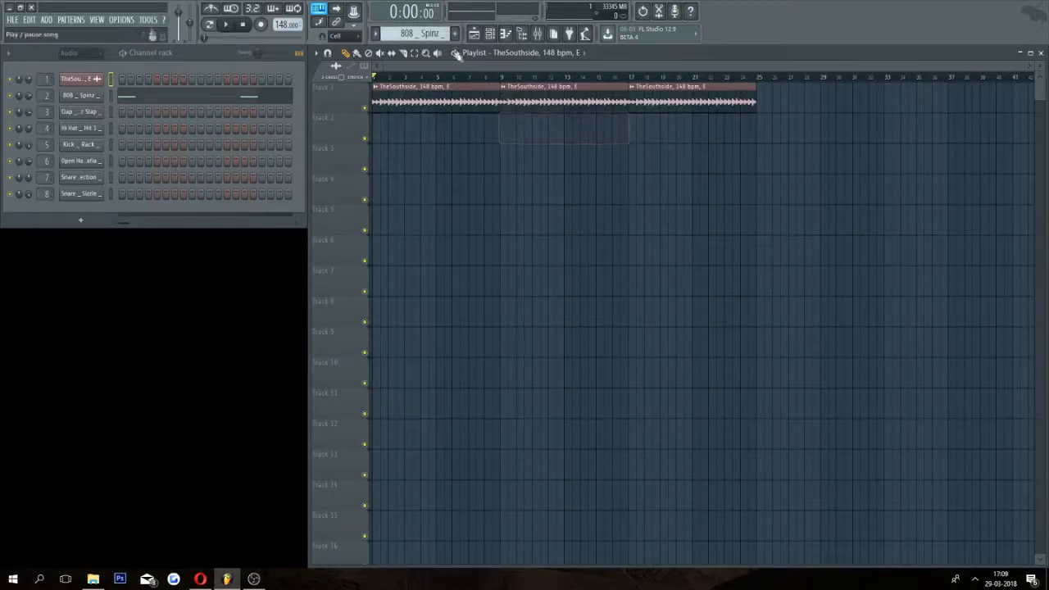
pyautogui.click(506, 134)
pyautogui.moveTo(547, 129); pyautogui.dragTo(718, 138)
pyautogui.scroll(-1, 412, 35)
pyautogui.moveTo(498, 153); pyautogui.dragTo(714, 168)
pyautogui.scroll(-1, 412, 34)
pyautogui.moveTo(501, 190); pyautogui.dragTo(697, 197)
# Fill bars 9 to 25 with the My Collection snare pattern on Track 5 and the Snare Sizzle pattern on Track 6.
pyautogui.scroll(-2, 417, 35)
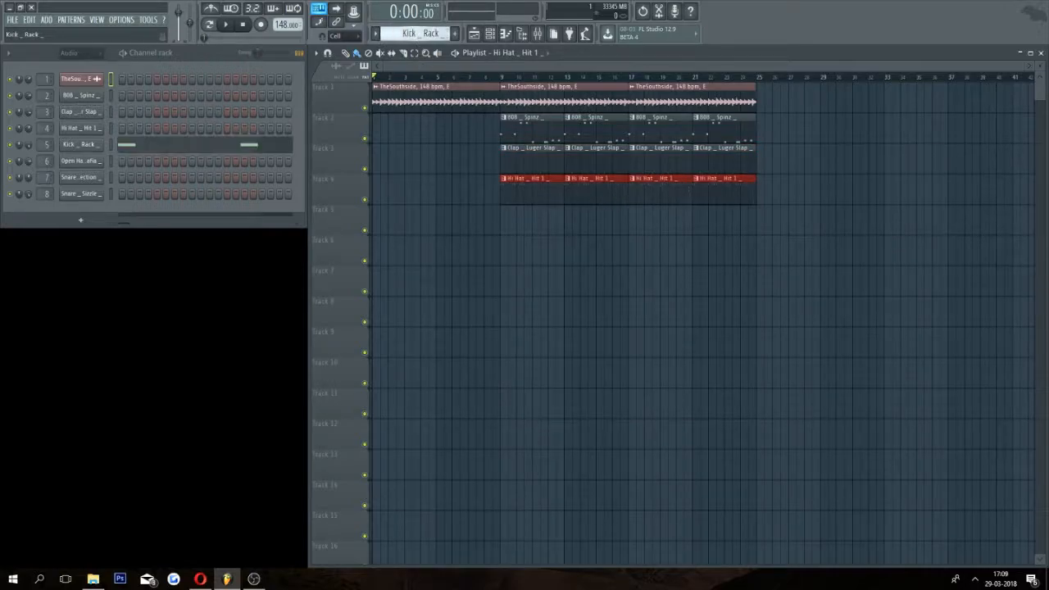
pyautogui.scroll(-1, 422, 42)
pyautogui.moveTo(508, 215); pyautogui.dragTo(723, 223)
pyautogui.scroll(-1, 414, 34)
pyautogui.moveTo(509, 244)
pyautogui.mouseDown()
pyautogui.moveTo(510, 253)
pyautogui.moveTo(726, 262)
pyautogui.mouseUp()
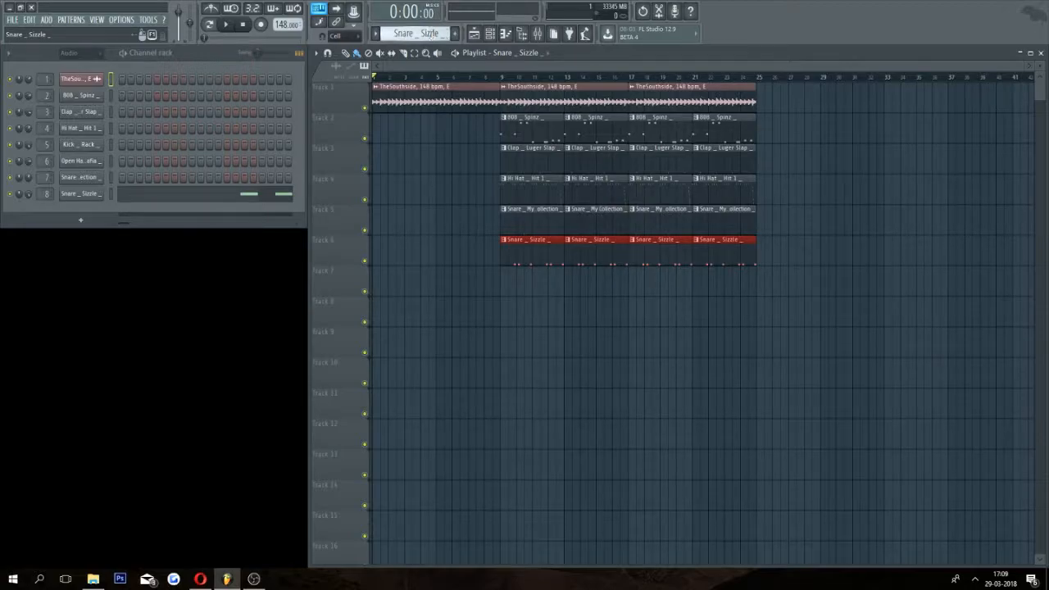
# Fill bars 17 to 25 with the Kick pattern on Track 7 and Open Hat on Track 8, and play back the arrangement.
pyautogui.scroll(3, 430, 33)
pyautogui.moveTo(628, 290); pyautogui.dragTo(706, 293)
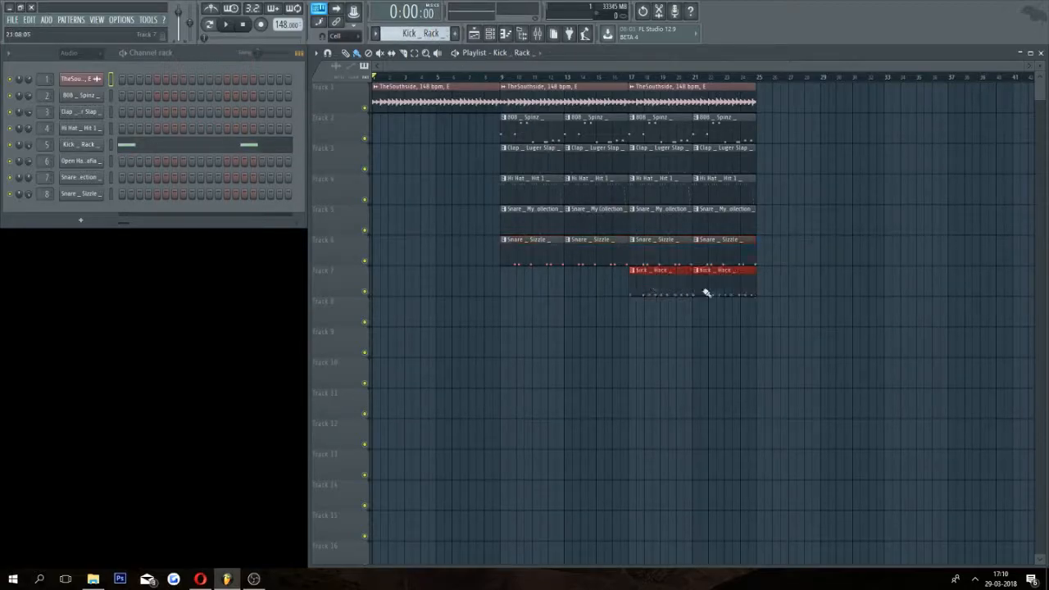
pyautogui.scroll(-1, 417, 33)
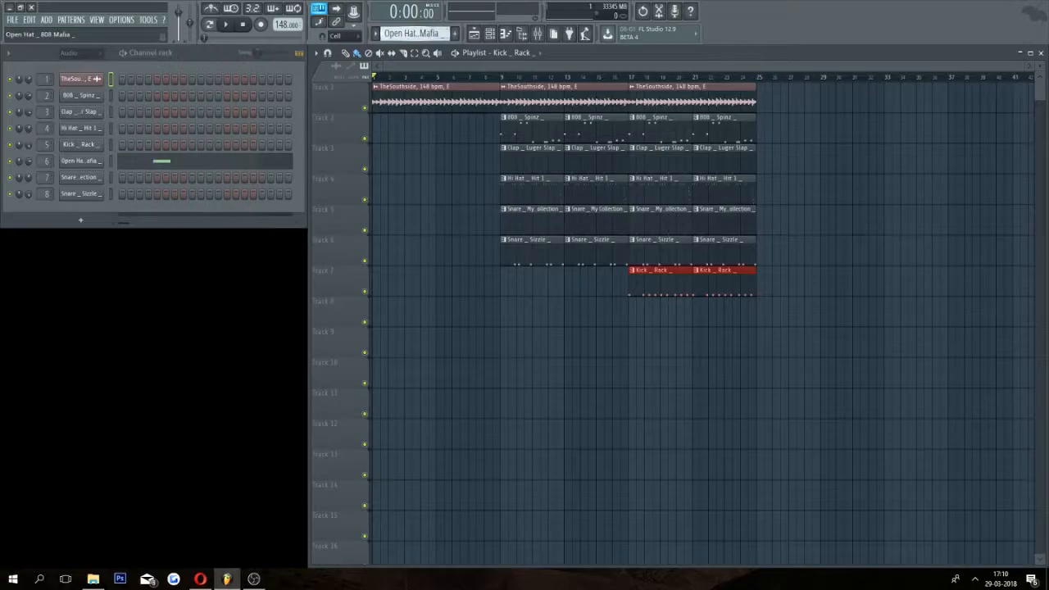
pyautogui.moveTo(634, 318); pyautogui.dragTo(739, 297)
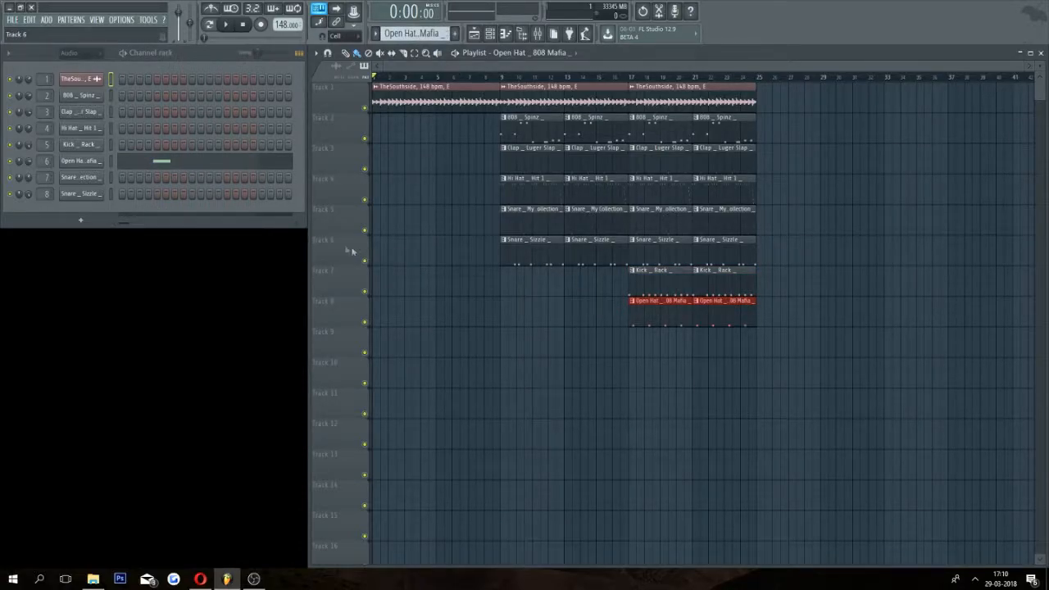
pyautogui.click(229, 25)
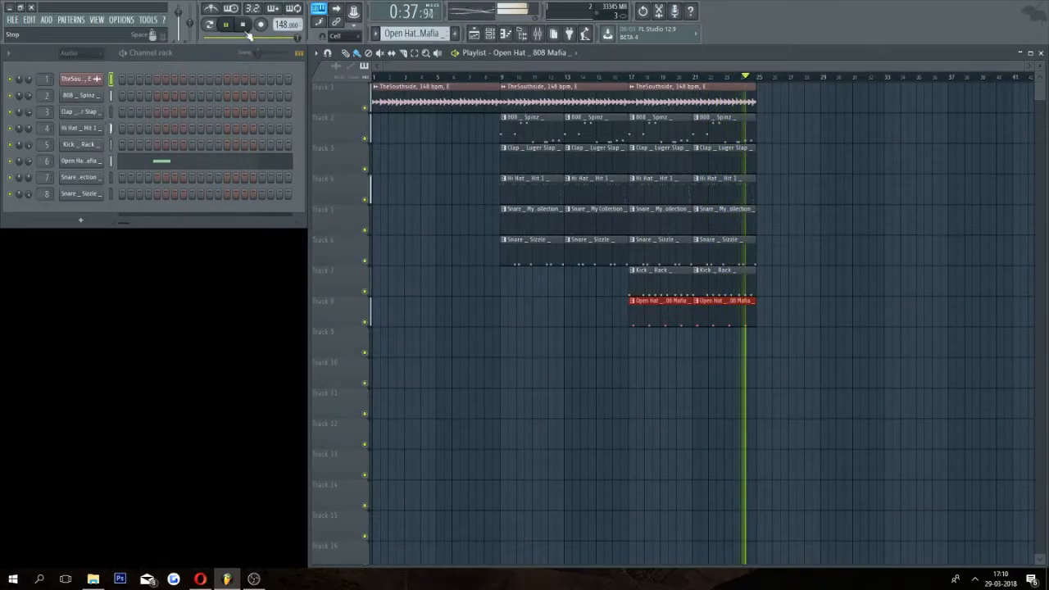
pyautogui.click(246, 31)
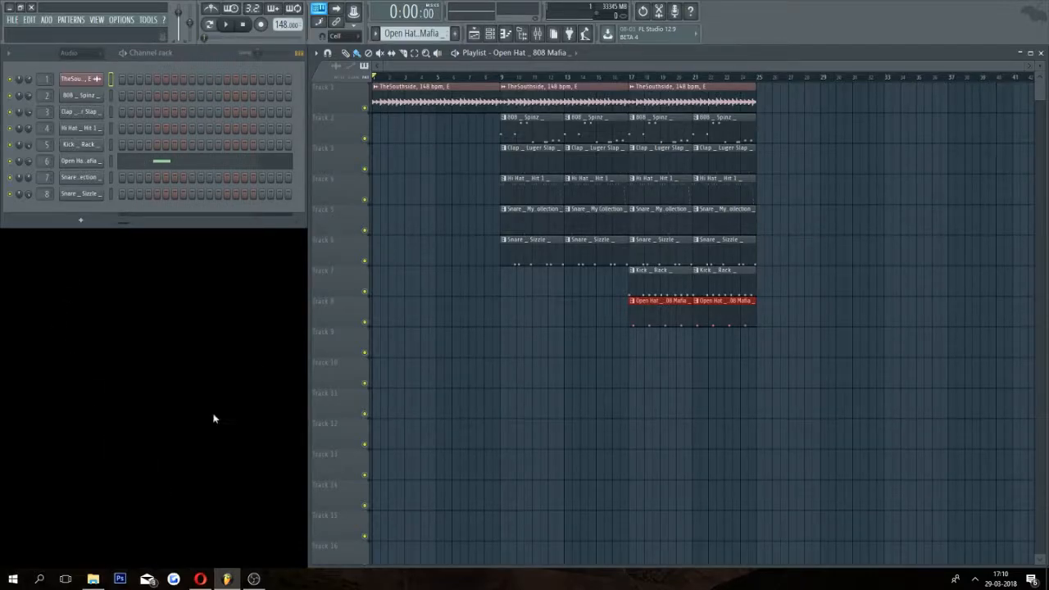
# Add Fruity Parametric EQ to the master track's second effect slot, slightly boosting the lowest, 1500 Hz and highest bands.
pyautogui.click(548, 38)
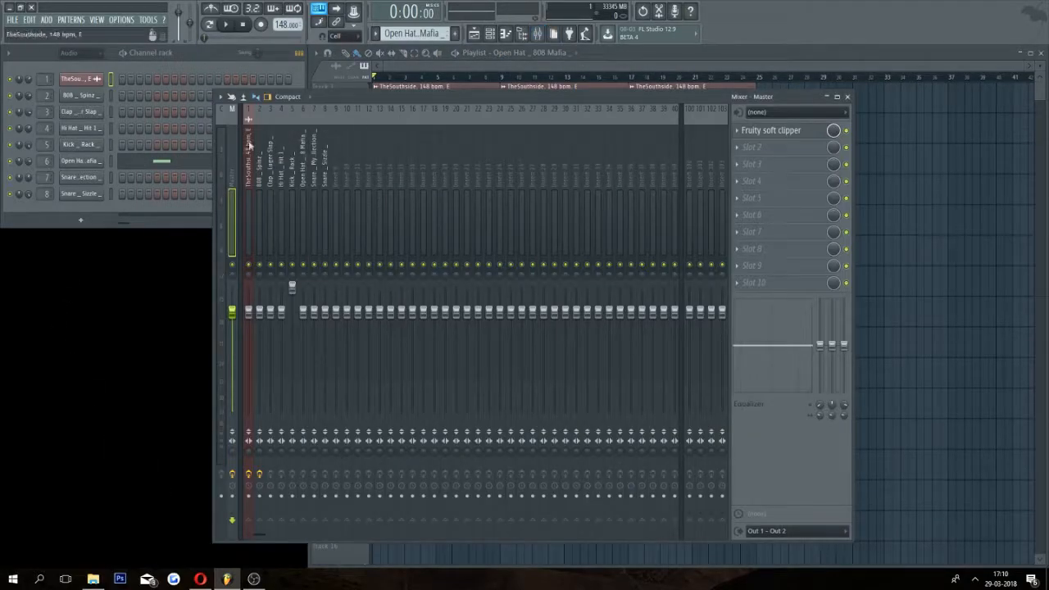
pyautogui.click(754, 155)
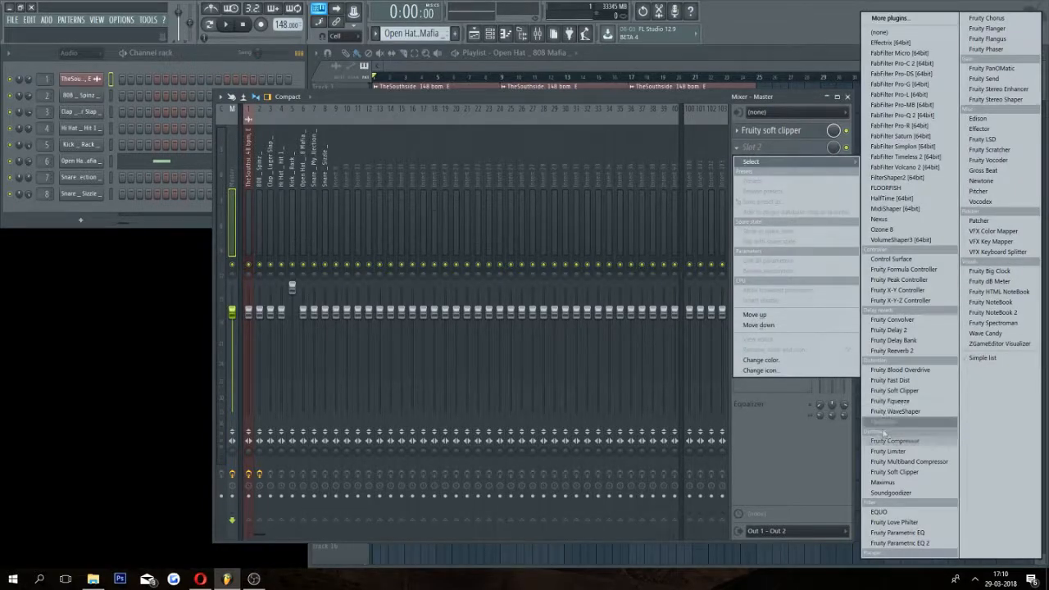
pyautogui.click(906, 532)
pyautogui.moveTo(101, 144); pyautogui.dragTo(437, 257)
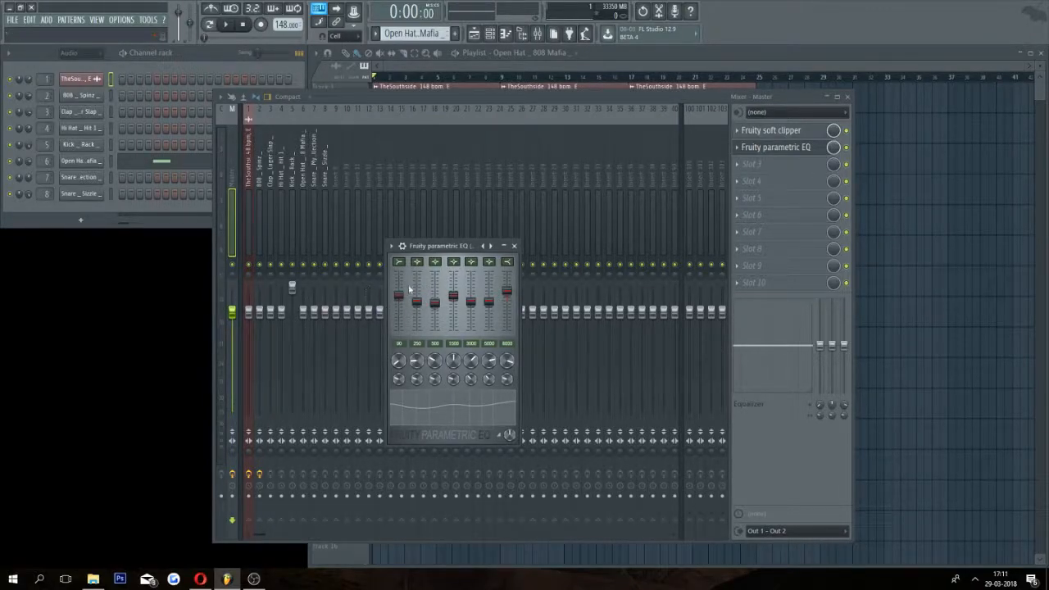
pyautogui.moveTo(447, 246); pyautogui.dragTo(70, 238)
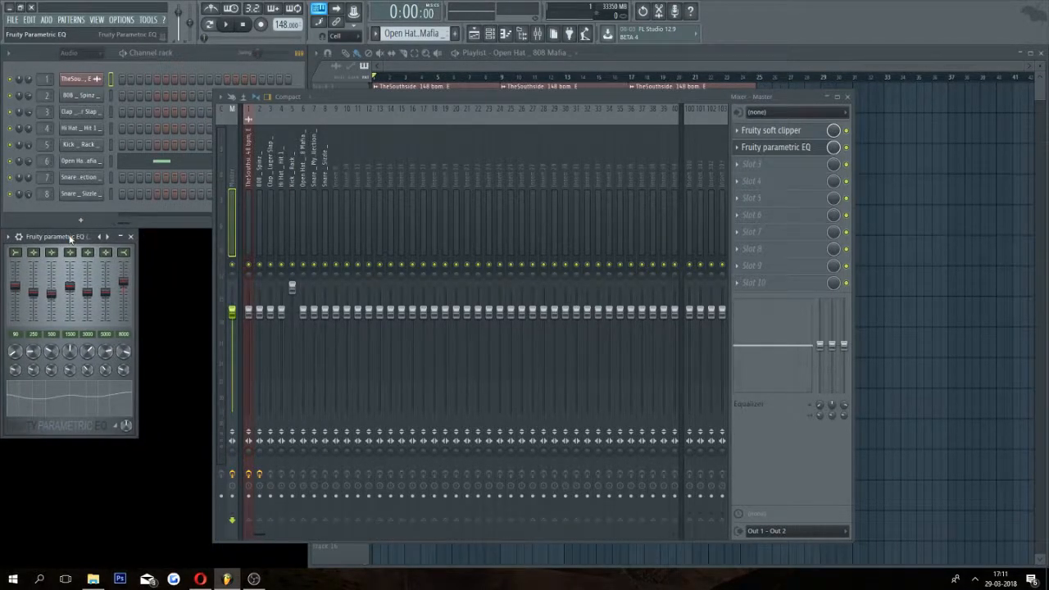
# Bypass the master track's Parametric EQ and loop playback over bars 17 to 25 with the mixer in view.
pyautogui.moveTo(462, 105); pyautogui.dragTo(418, 64)
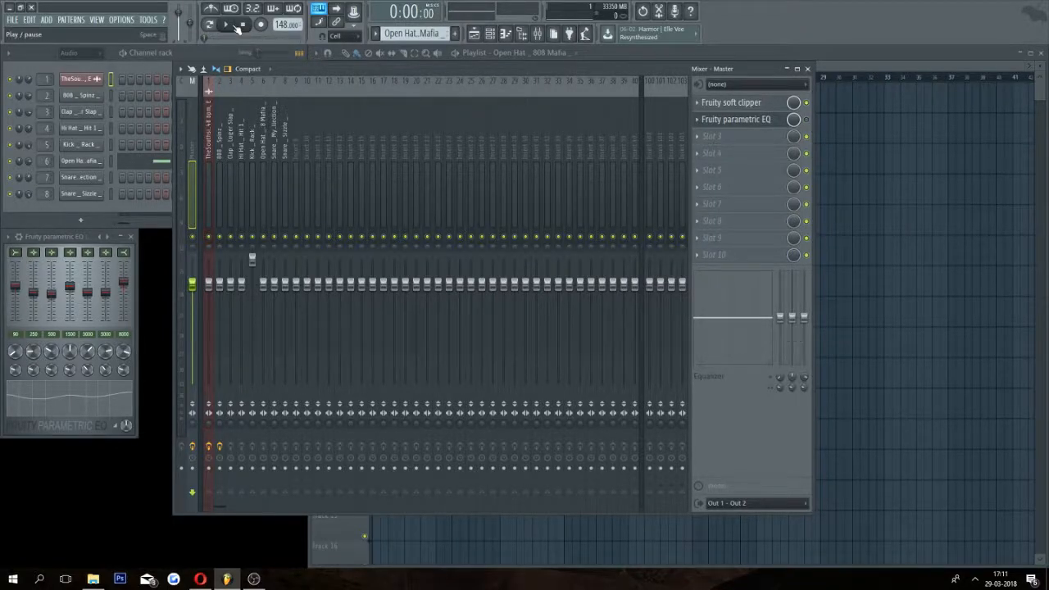
pyautogui.click(236, 26)
pyautogui.moveTo(507, 69); pyautogui.dragTo(537, 155)
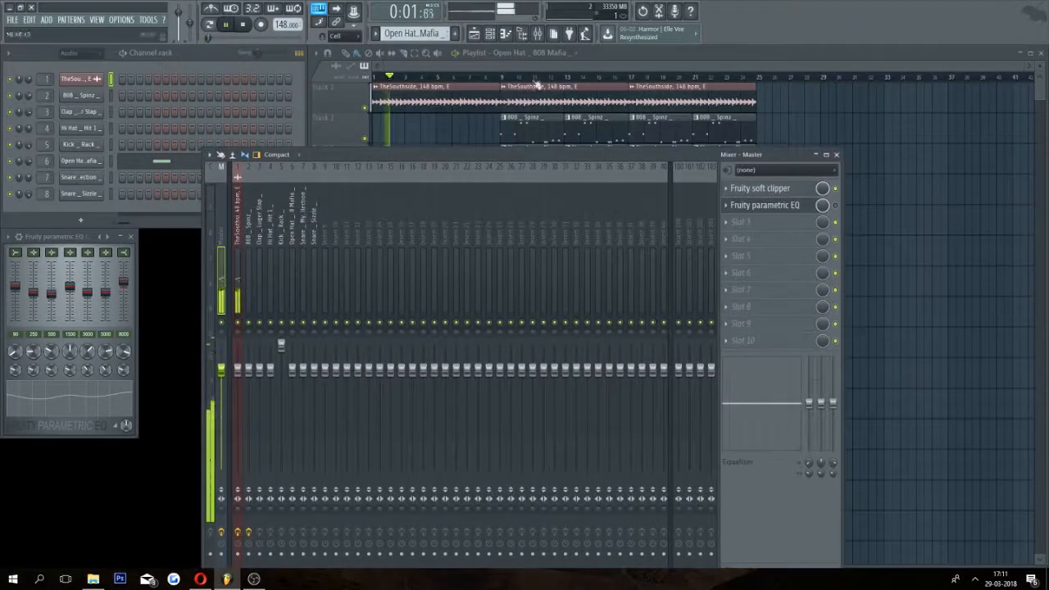
pyautogui.moveTo(628, 77); pyautogui.dragTo(756, 78)
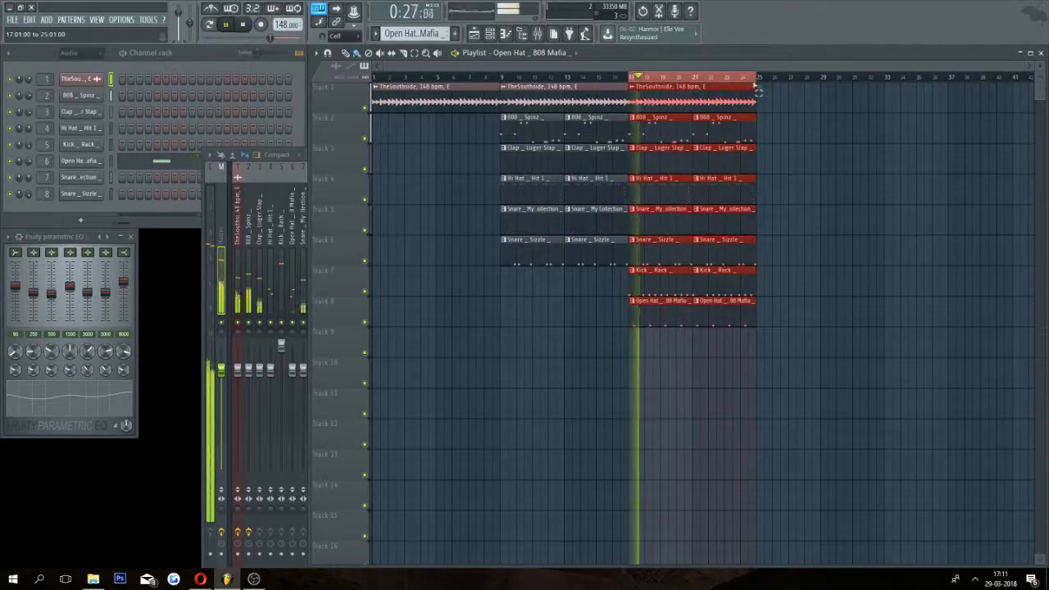
pyautogui.click(305, 156)
pyautogui.moveTo(459, 158); pyautogui.dragTo(358, 88)
pyautogui.moveTo(745, 212); pyautogui.dragTo(497, 210)
# Replay the selected section from bar 17, stop playback and close the mixer.
pyautogui.click(243, 26)
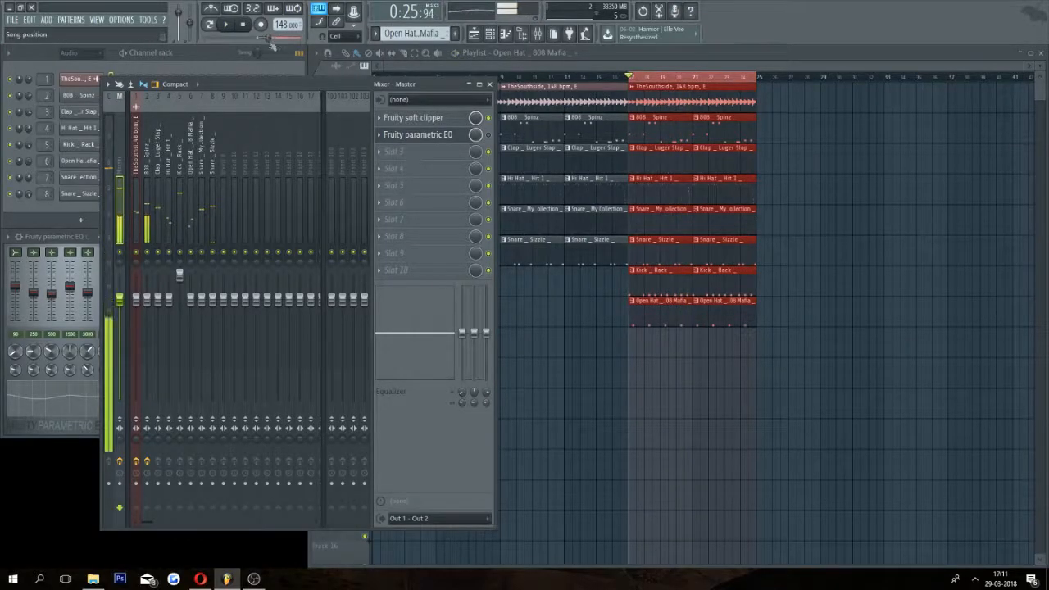
pyautogui.press('space')
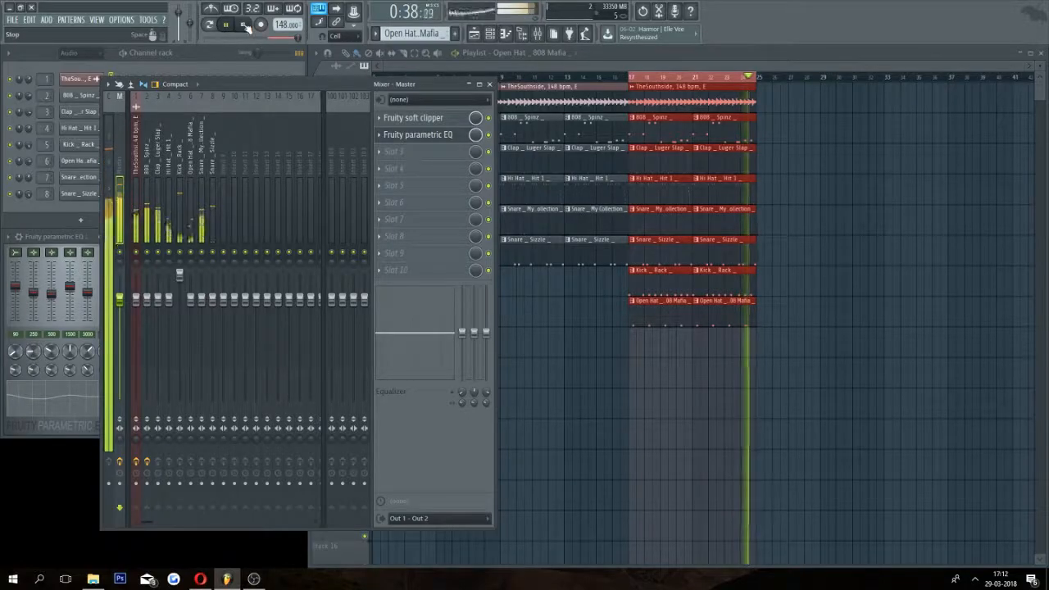
pyautogui.moveTo(304, 78); pyautogui.dragTo(454, 57)
pyautogui.click(640, 64)
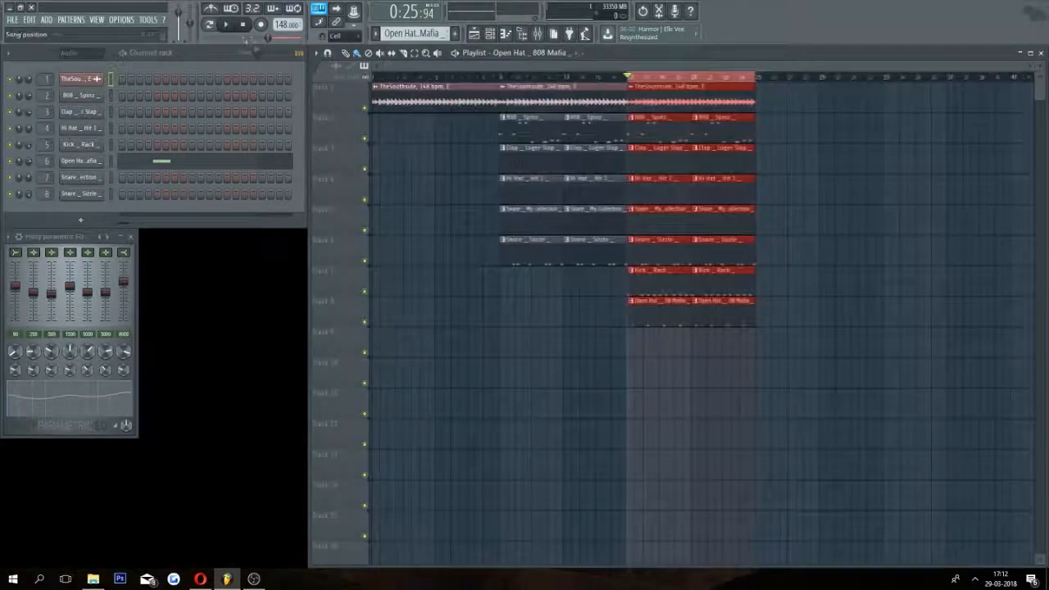